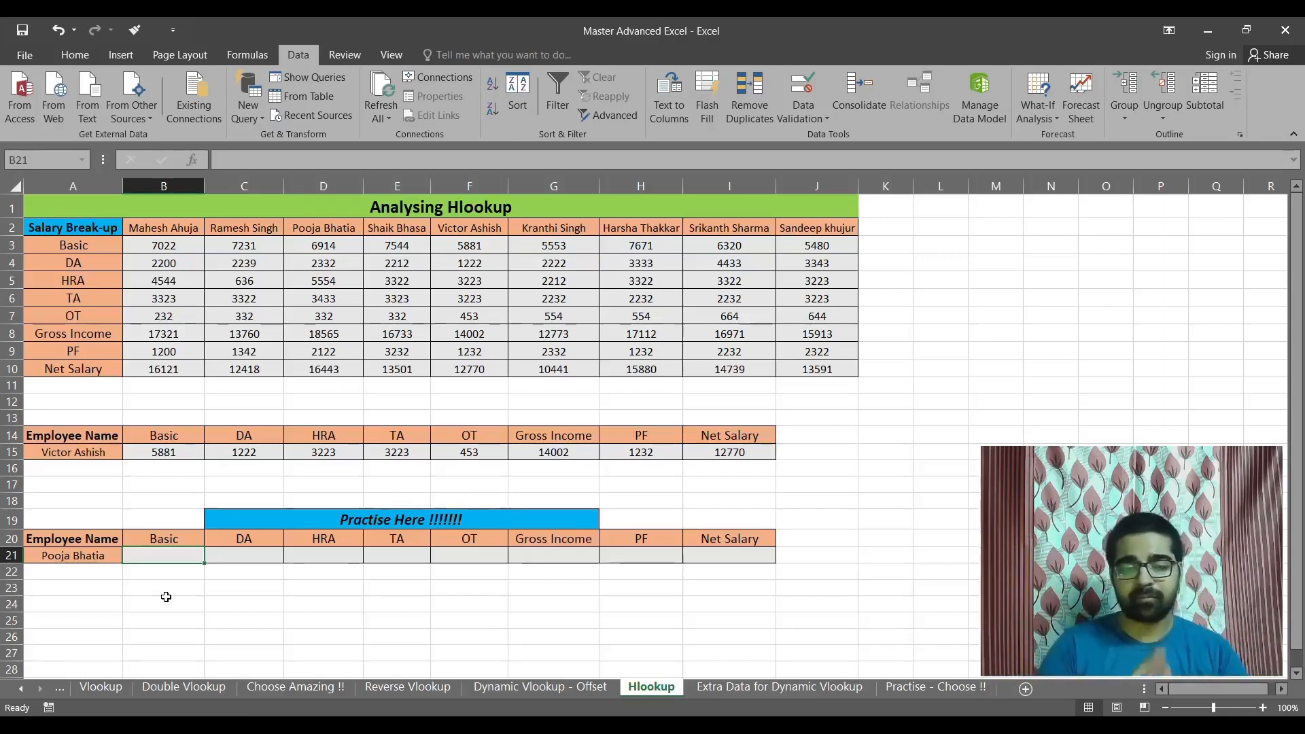
- Clear the employee name from cell A21 in the practice table and check the example drop-down in A15
click(75, 559)
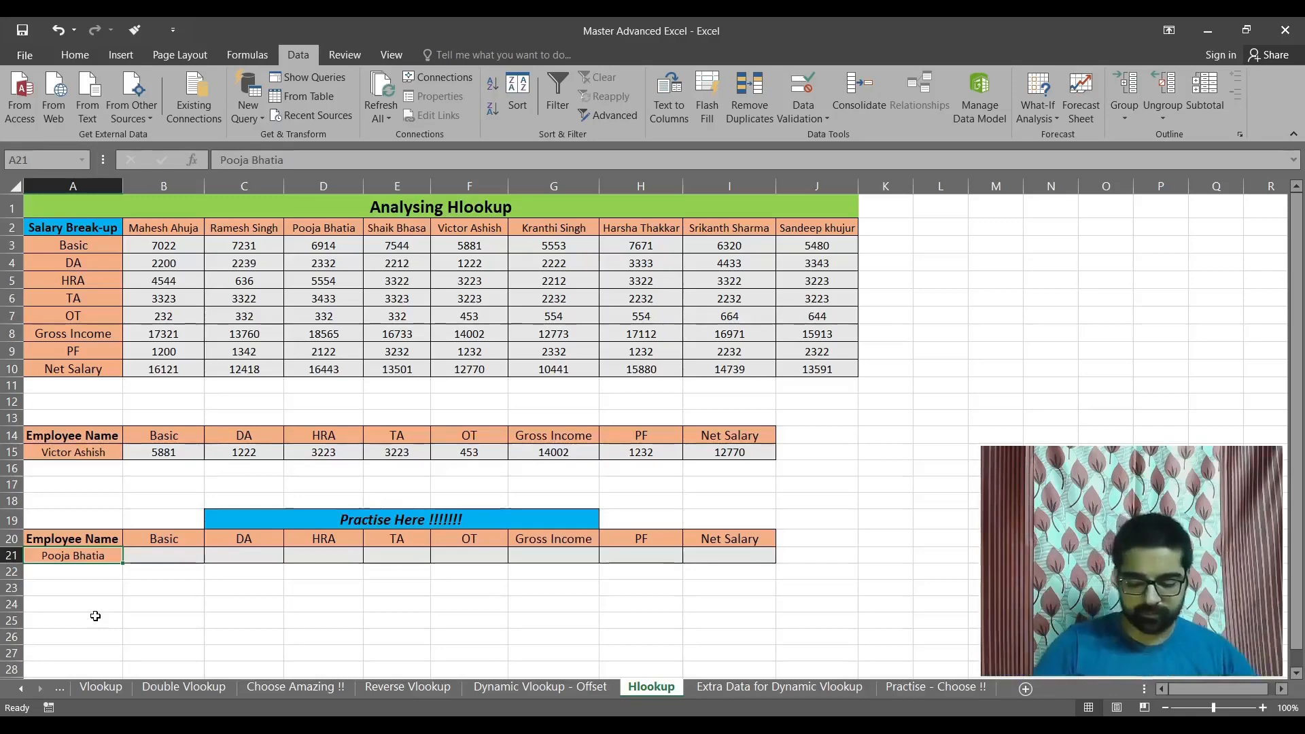
key(Delete)
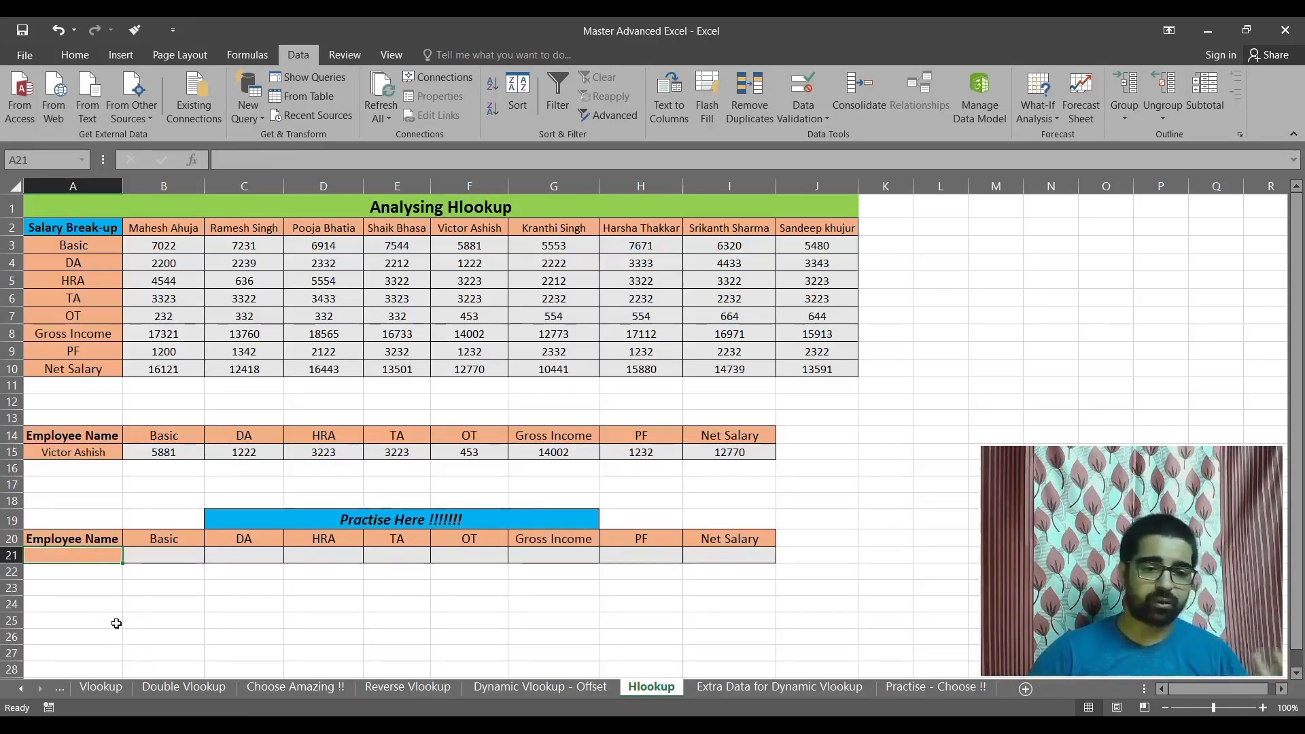
click(104, 450)
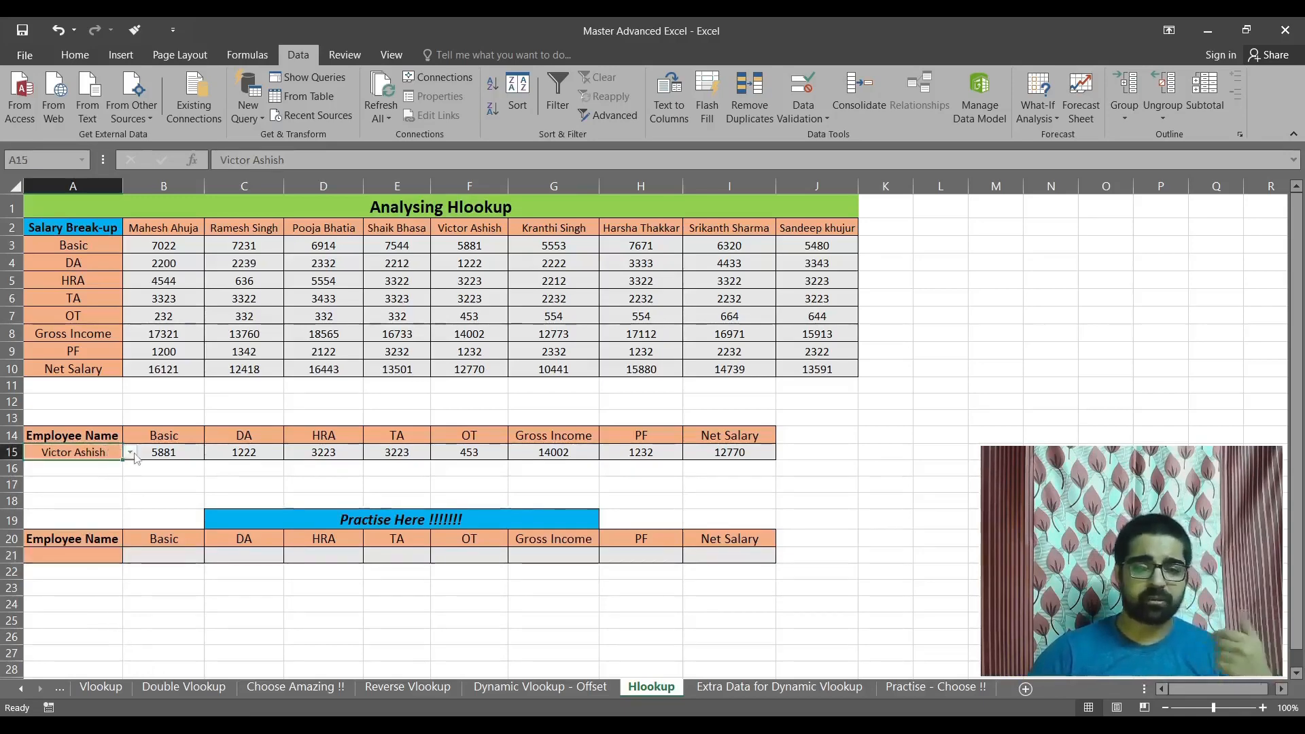
- Add list data validation to cell A21 with the employee names in =$B$2:$J$2 as the source
click(92, 552)
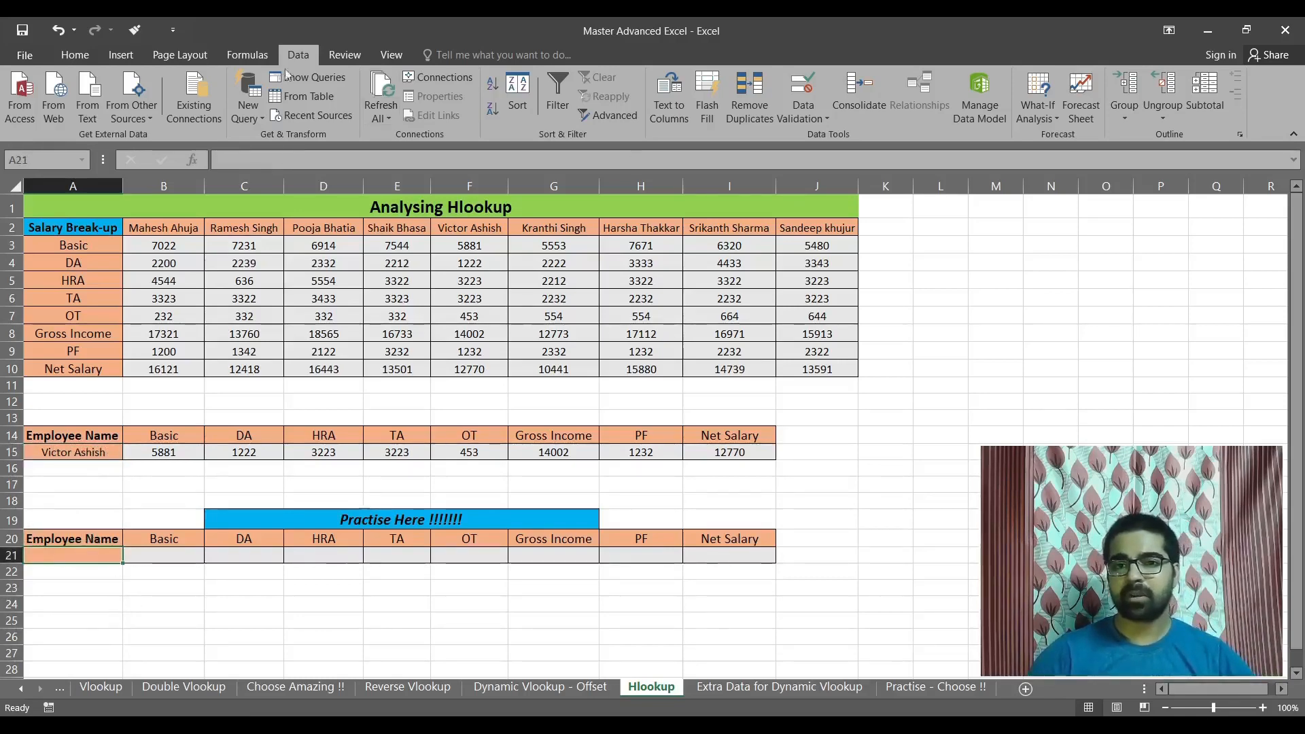
click(802, 119)
click(832, 137)
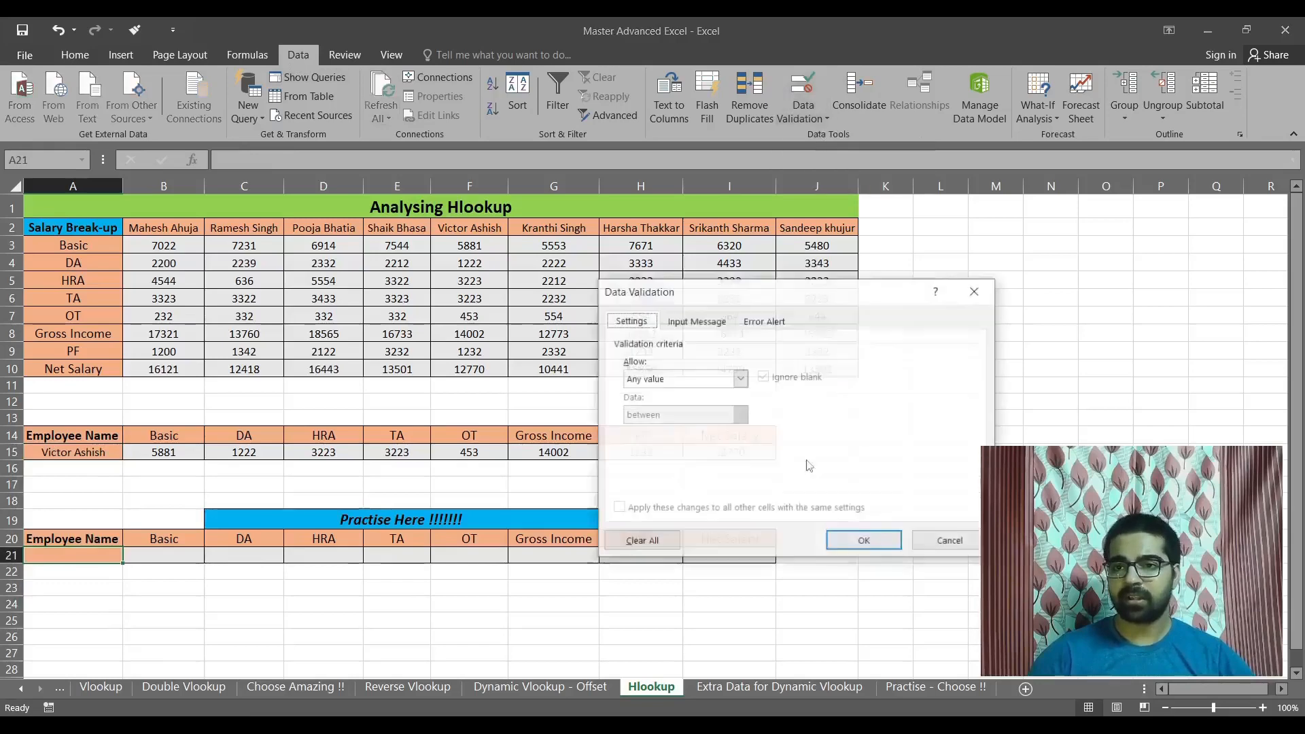
click(687, 381)
click(700, 428)
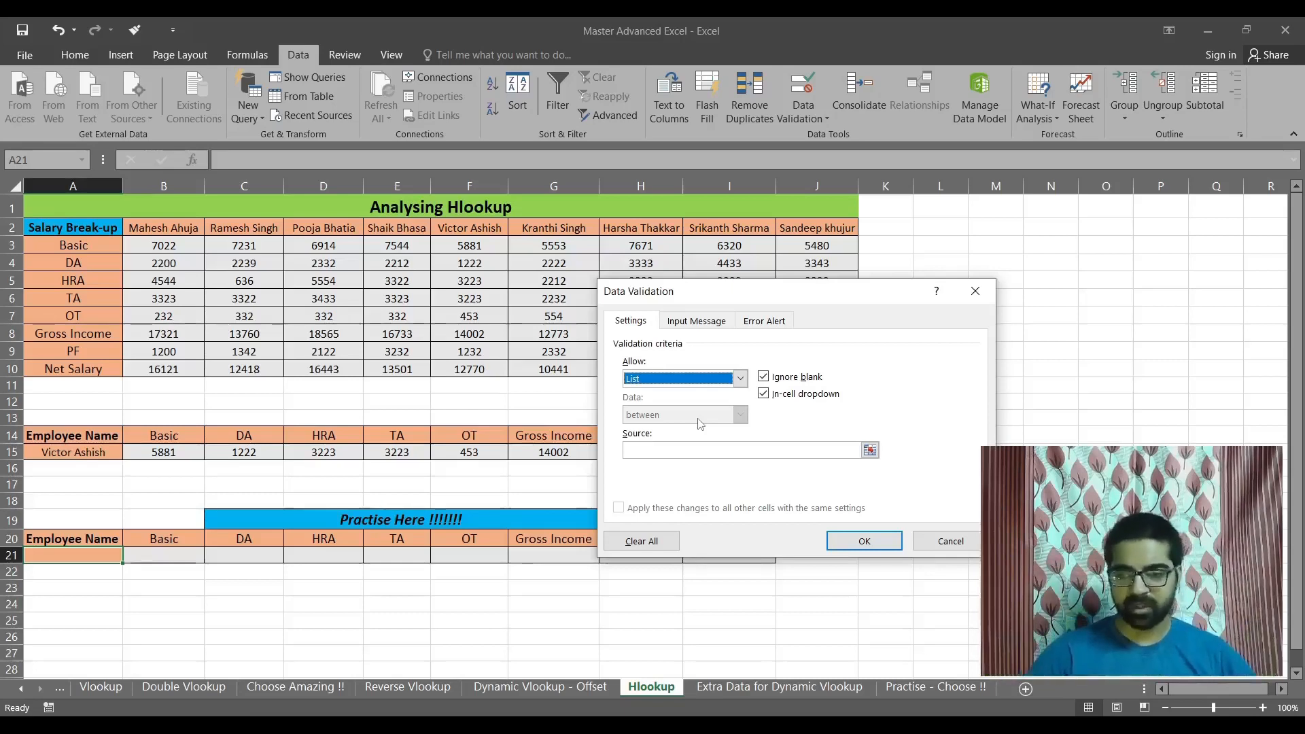
click(647, 452)
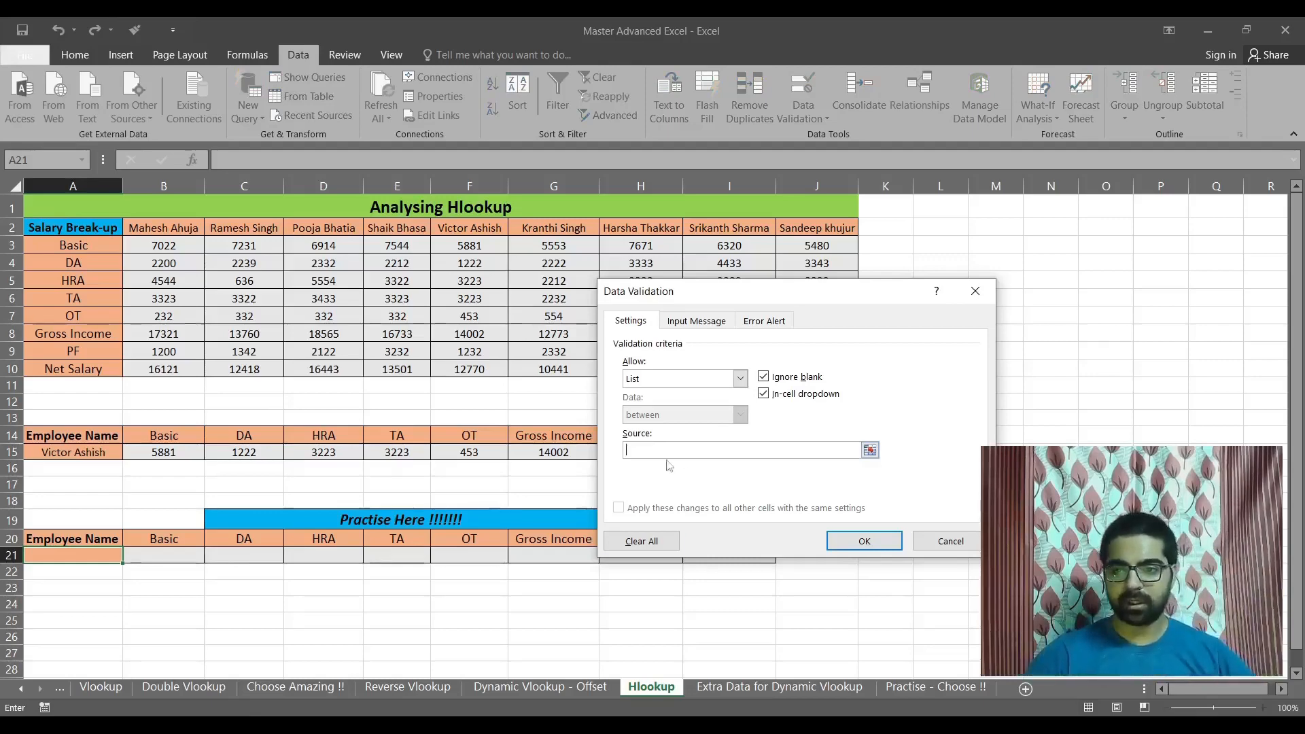
drag(147, 227, 776, 230)
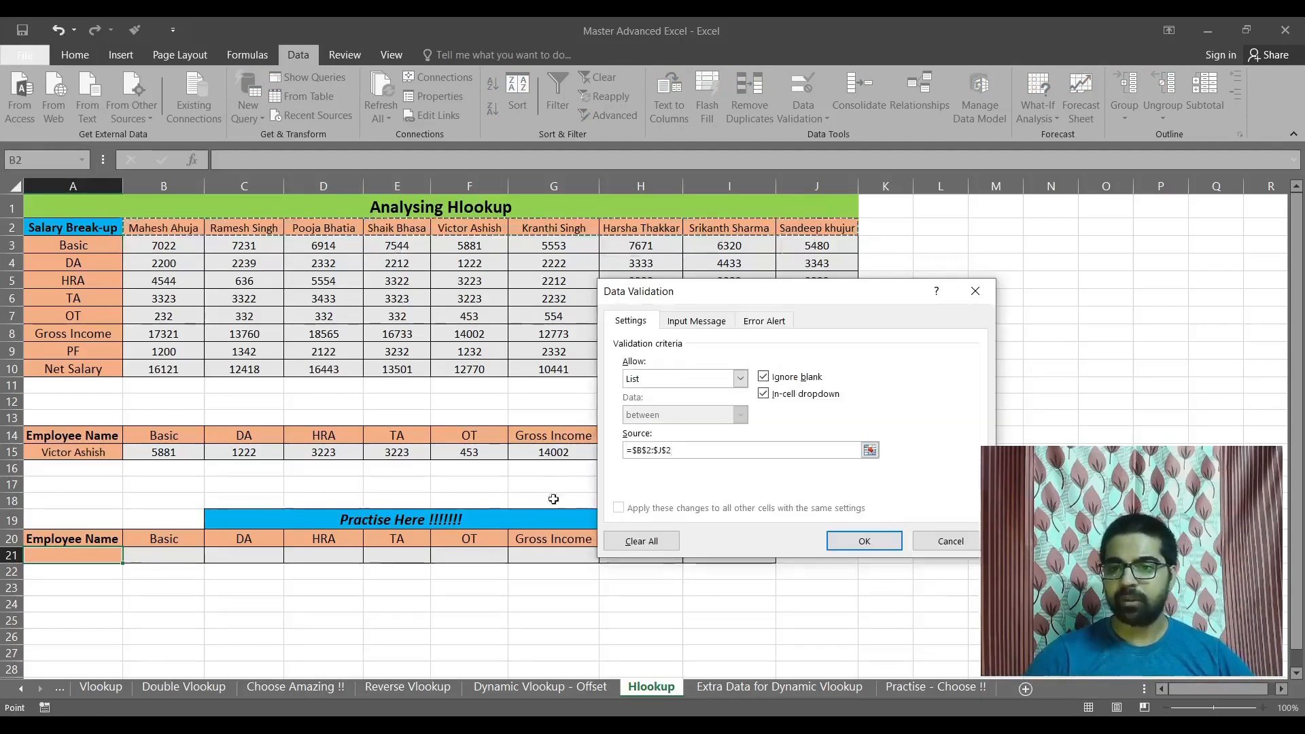
click(862, 542)
- Try the drop-down in A21 with the first employee, ending on the employee from cell C2
click(129, 555)
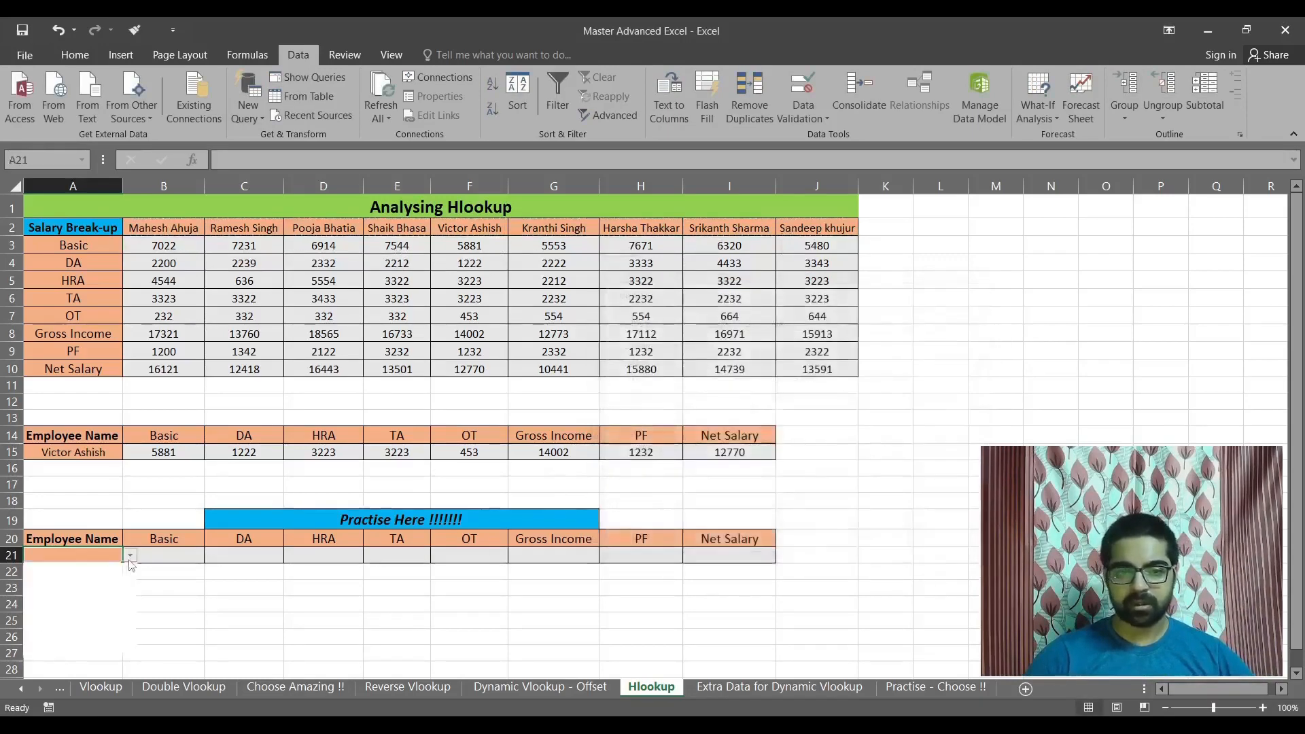
click(117, 567)
click(130, 555)
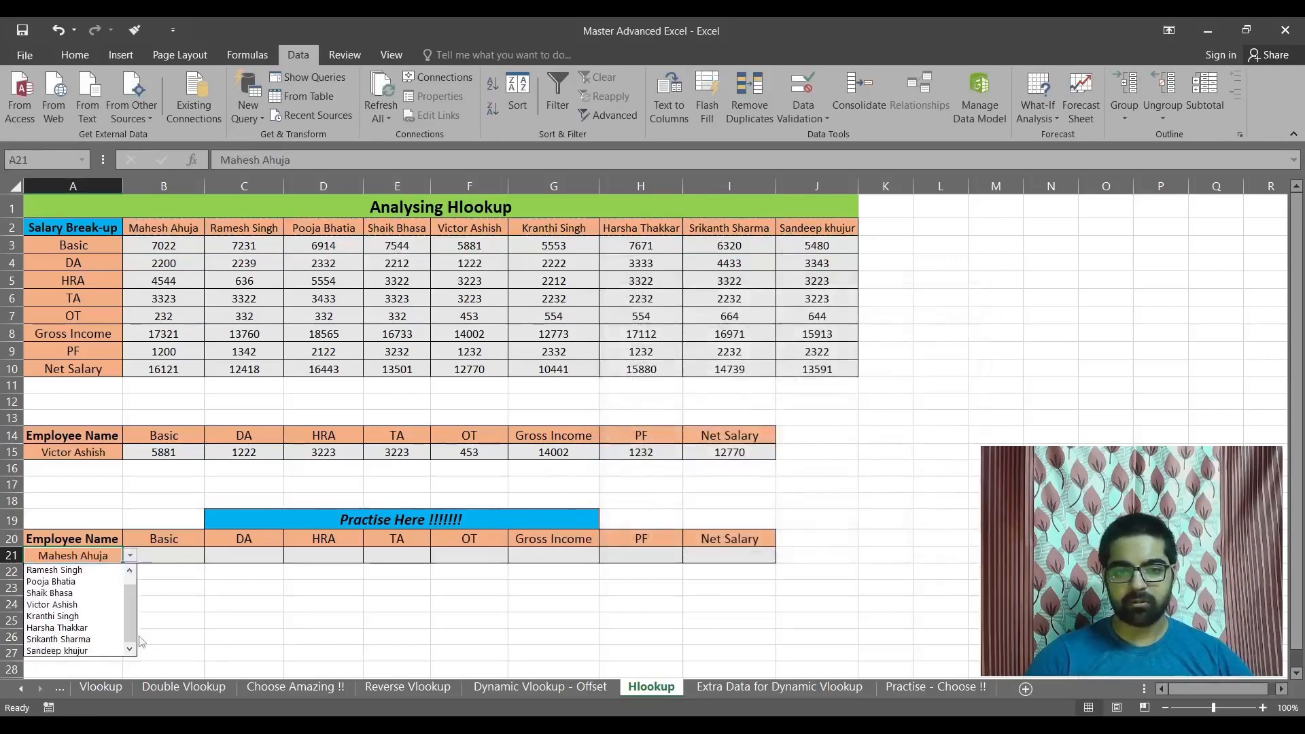
click(76, 585)
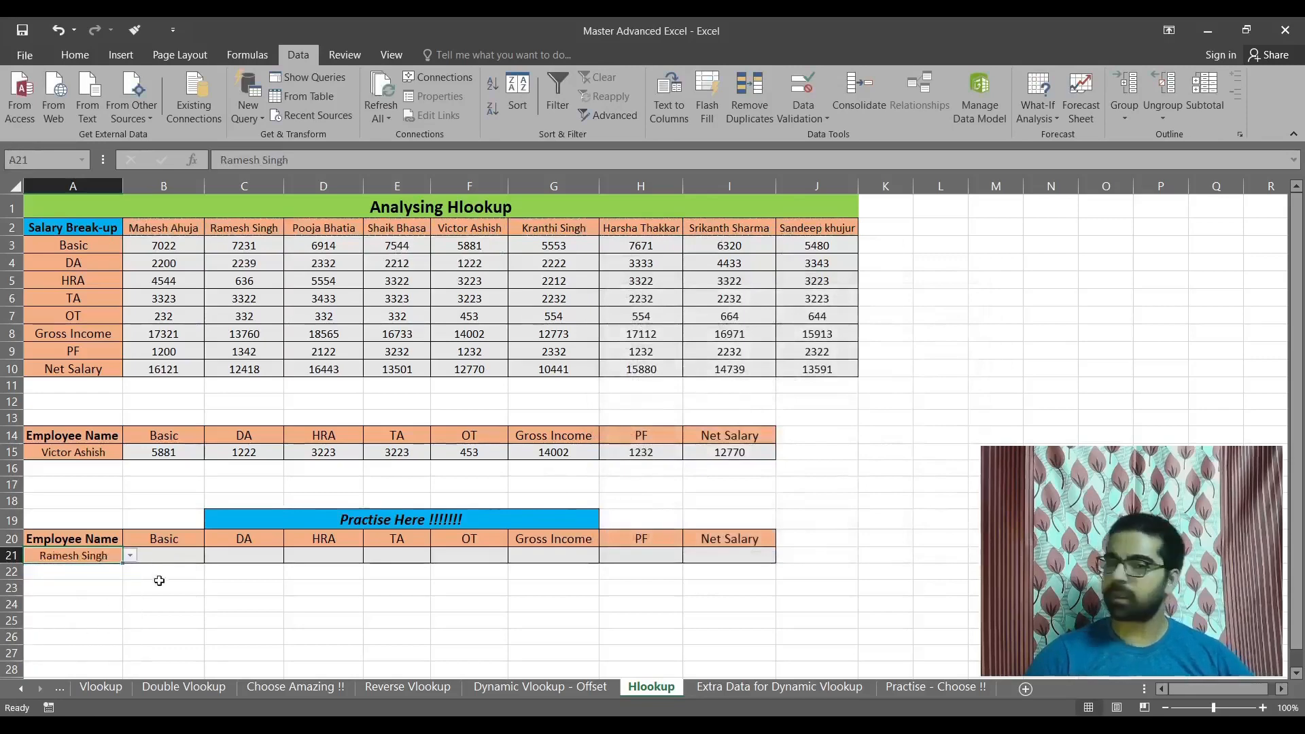
- Start an HLOOKUP formula in B21 with the absolute reference $A$21 as the lookup value
click(163, 558)
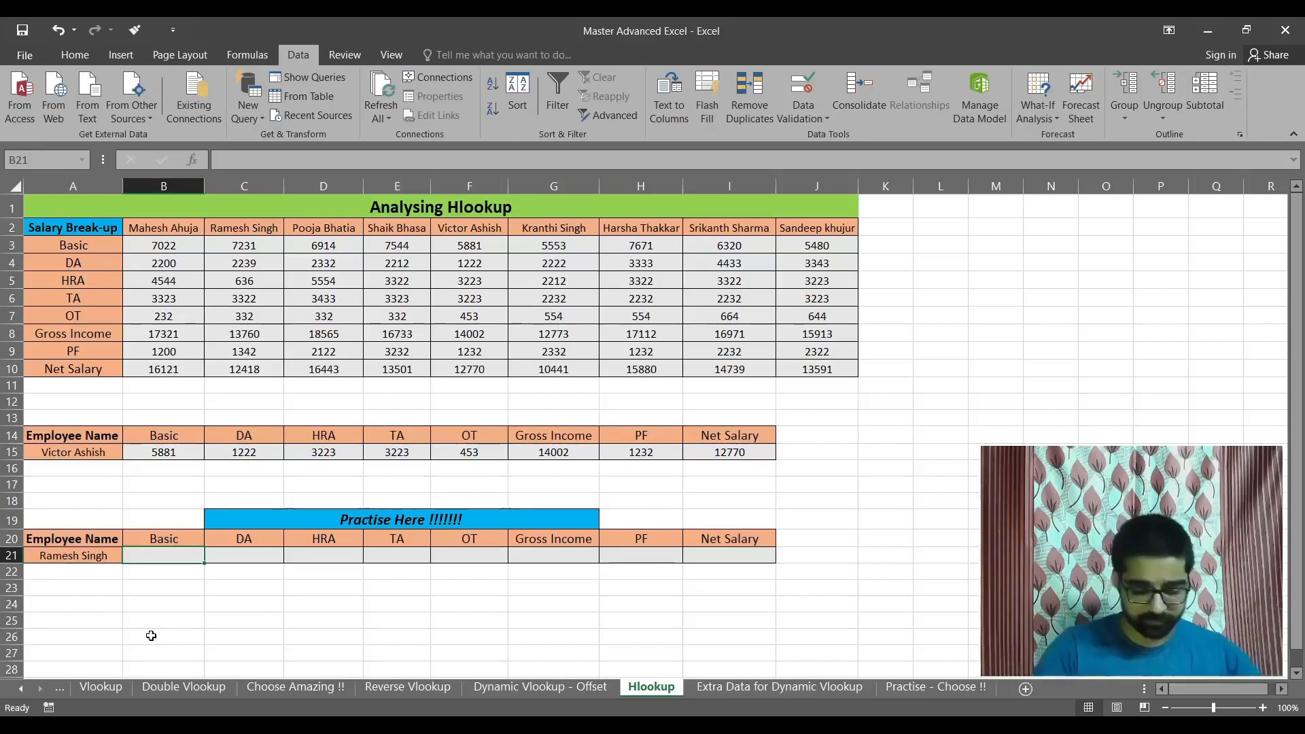
text(=hlo)
key(Tab)
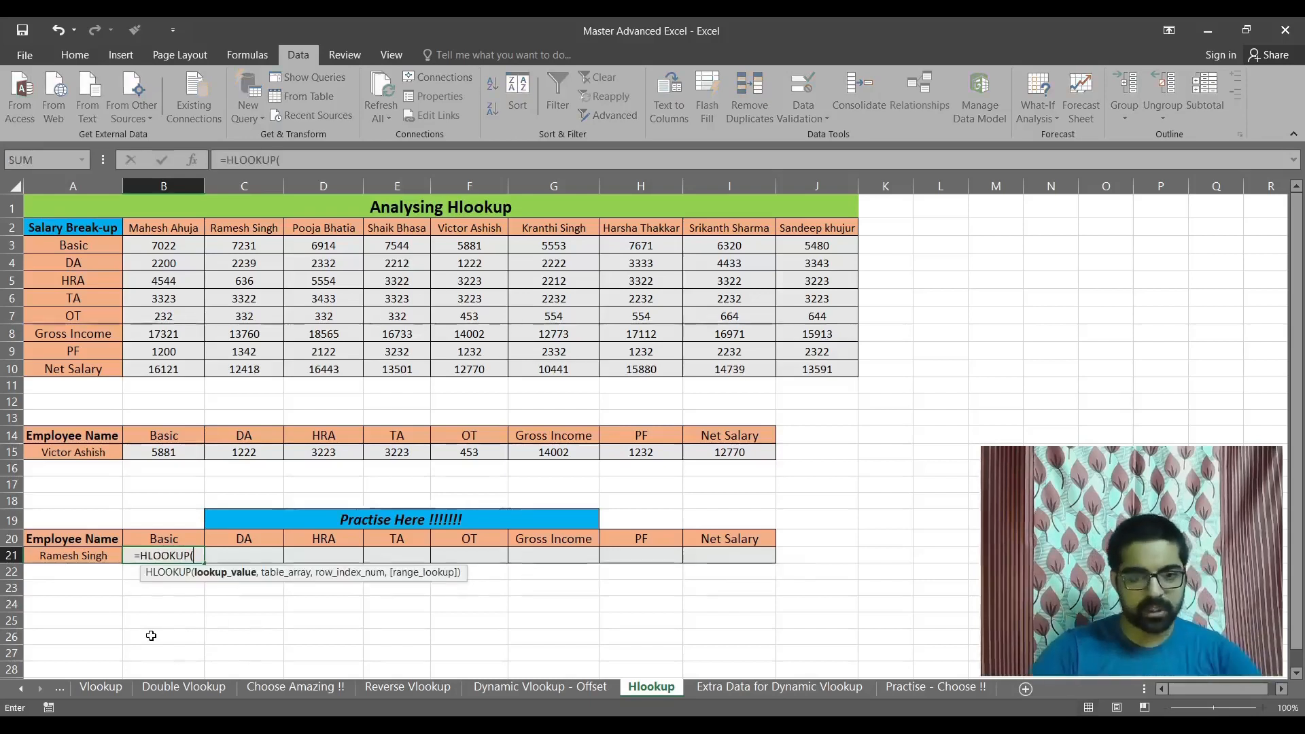
click(102, 561)
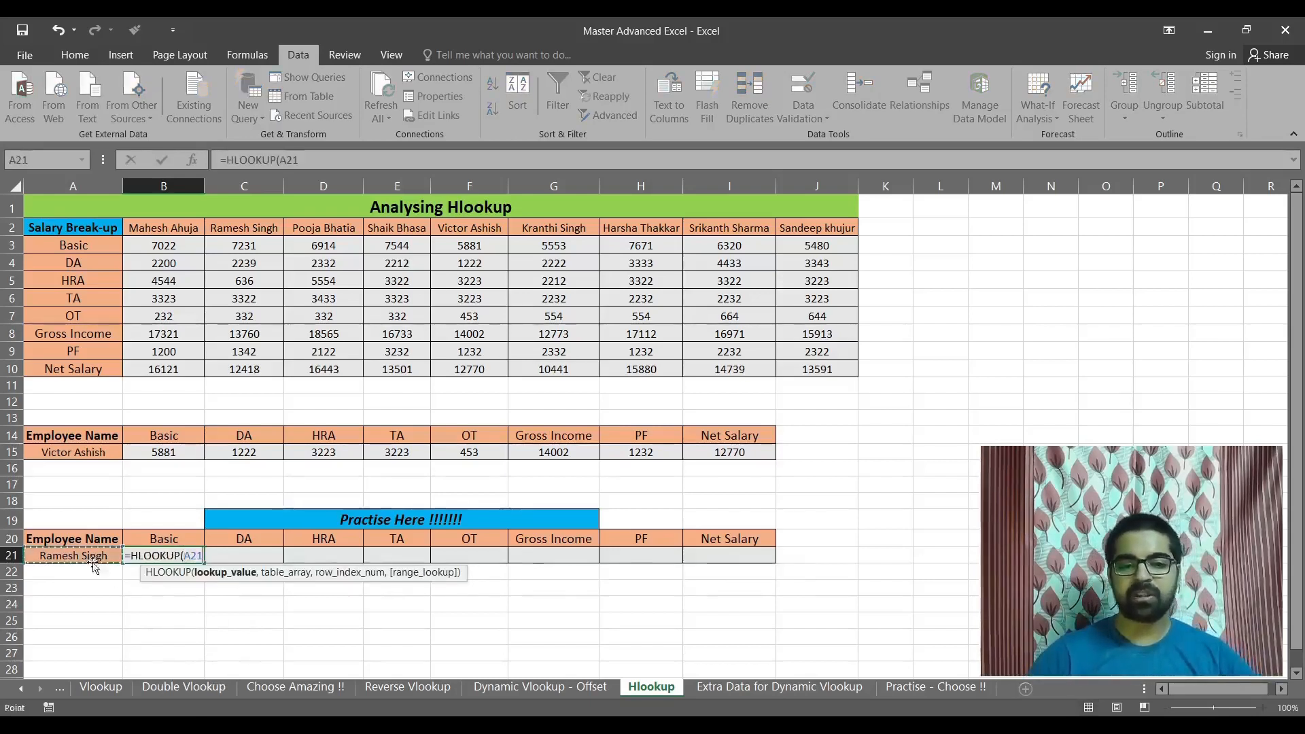
click(186, 555)
key(F4)
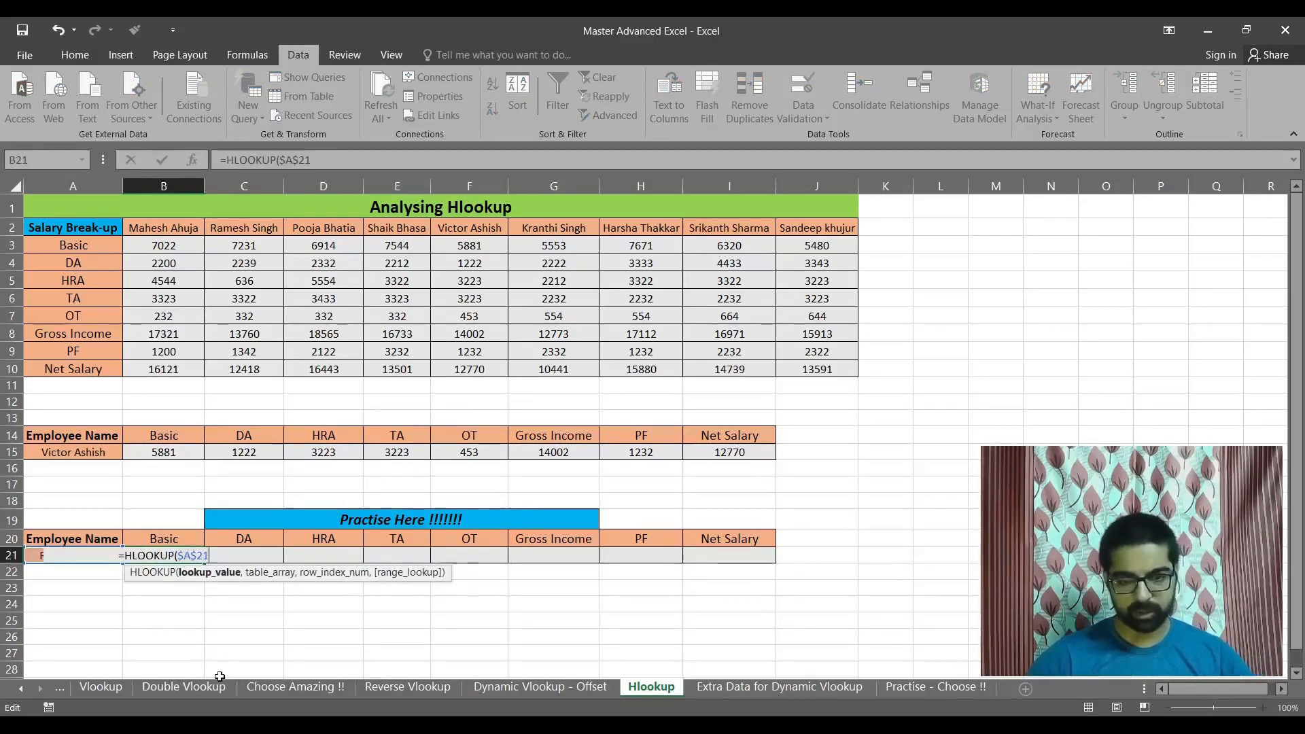
text(,)
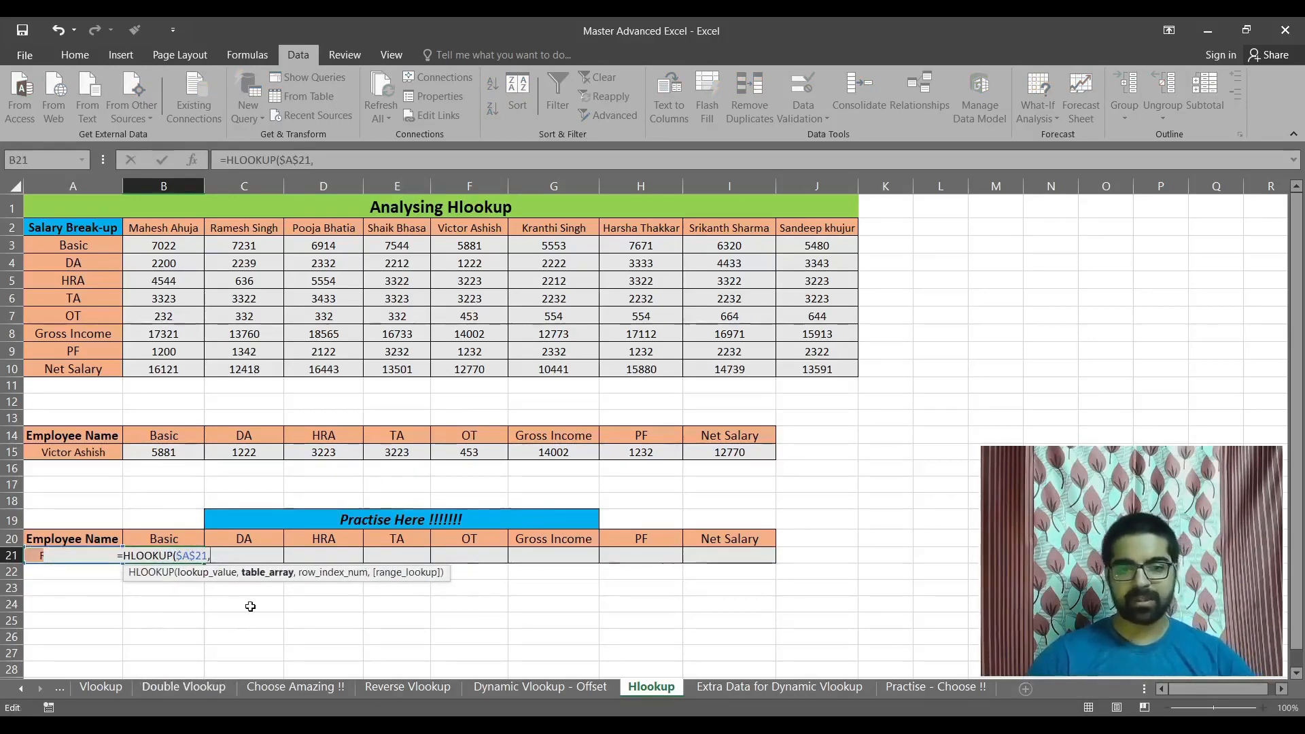
- Complete the B21 HLOOKUP with table array $A$2:$J$10, row index 2 and exact match 0
drag(63, 229, 849, 371)
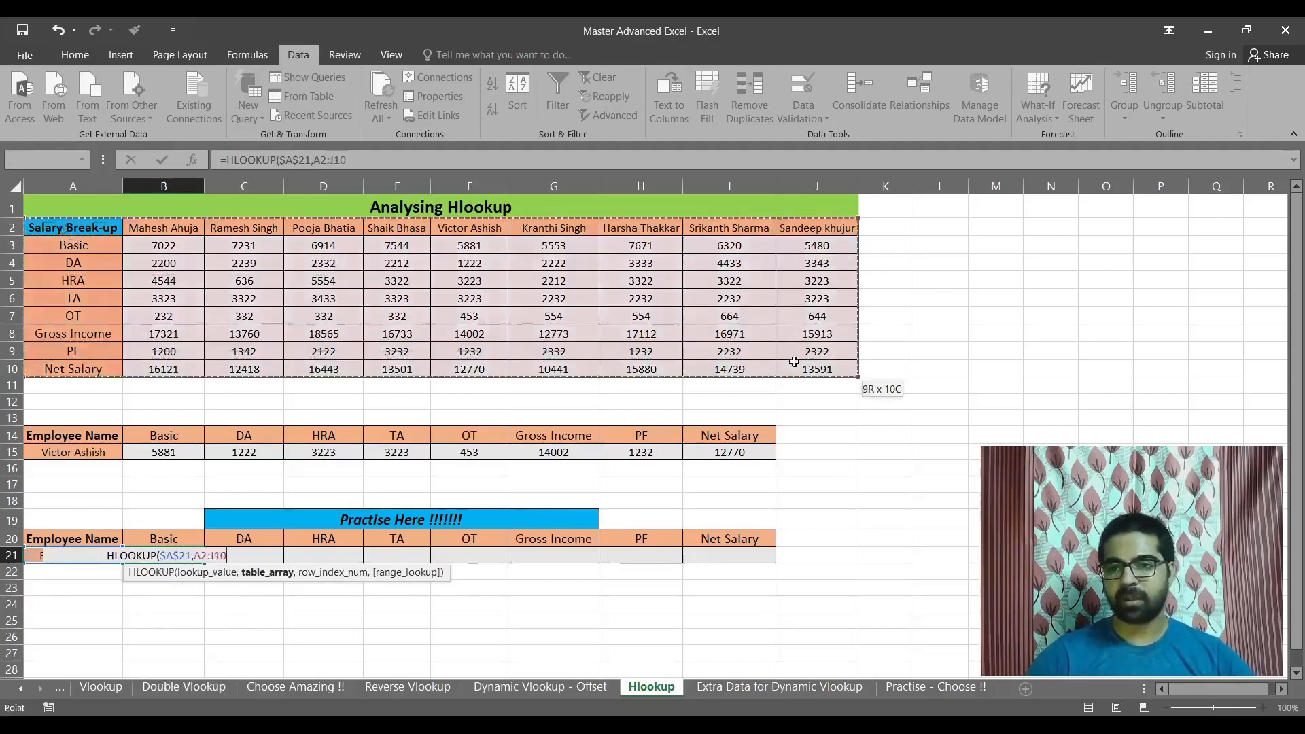
click(212, 583)
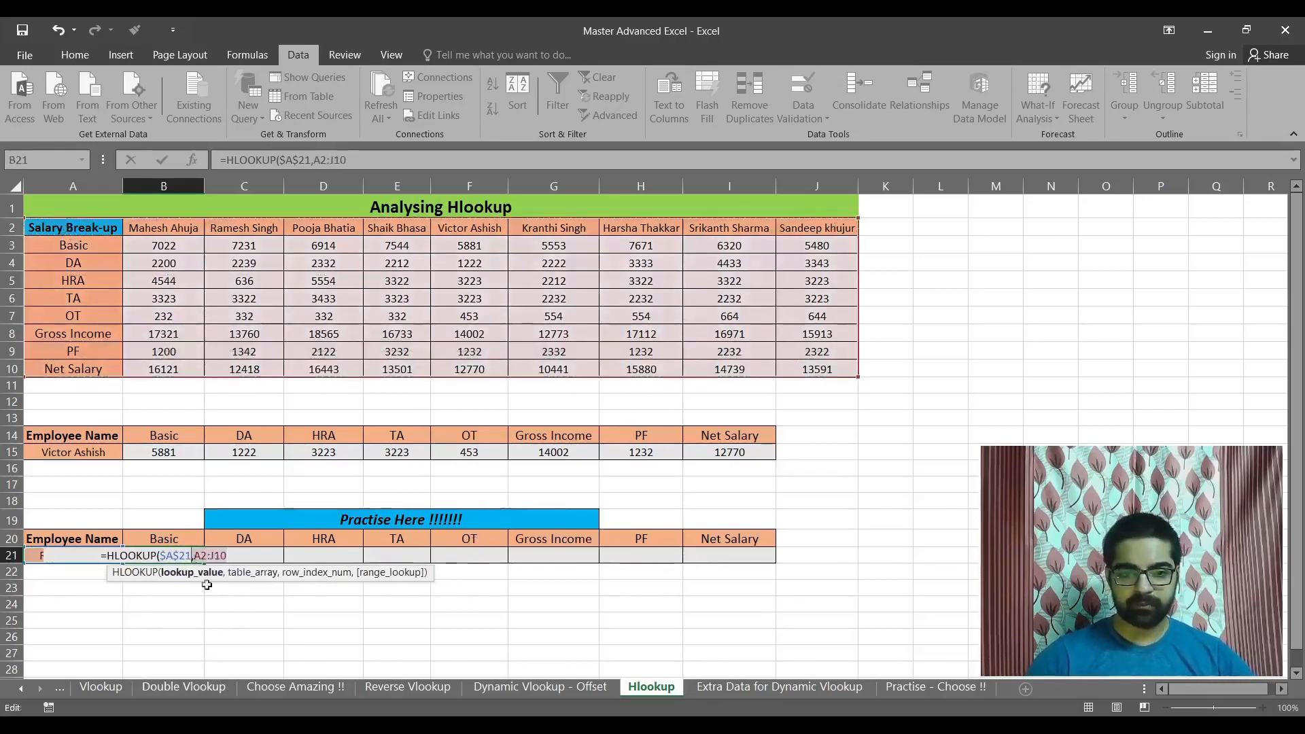
key(Right)
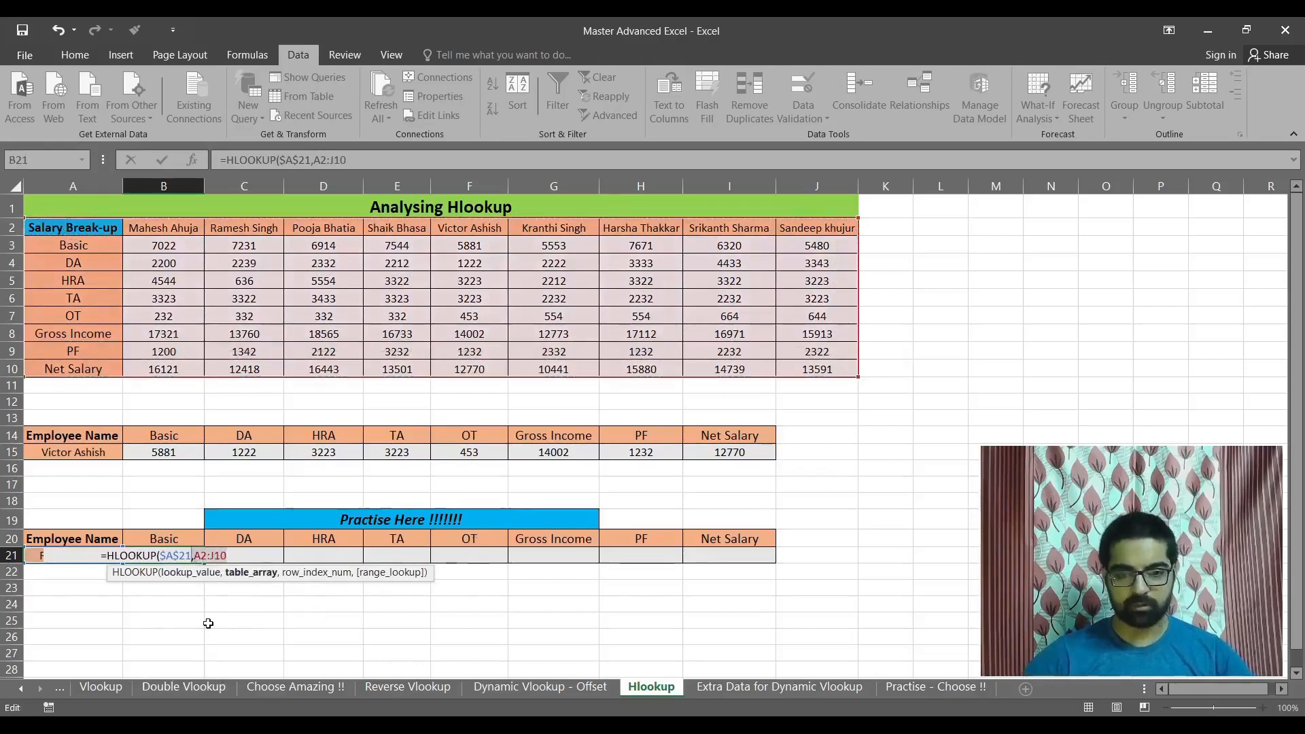
key(F4)
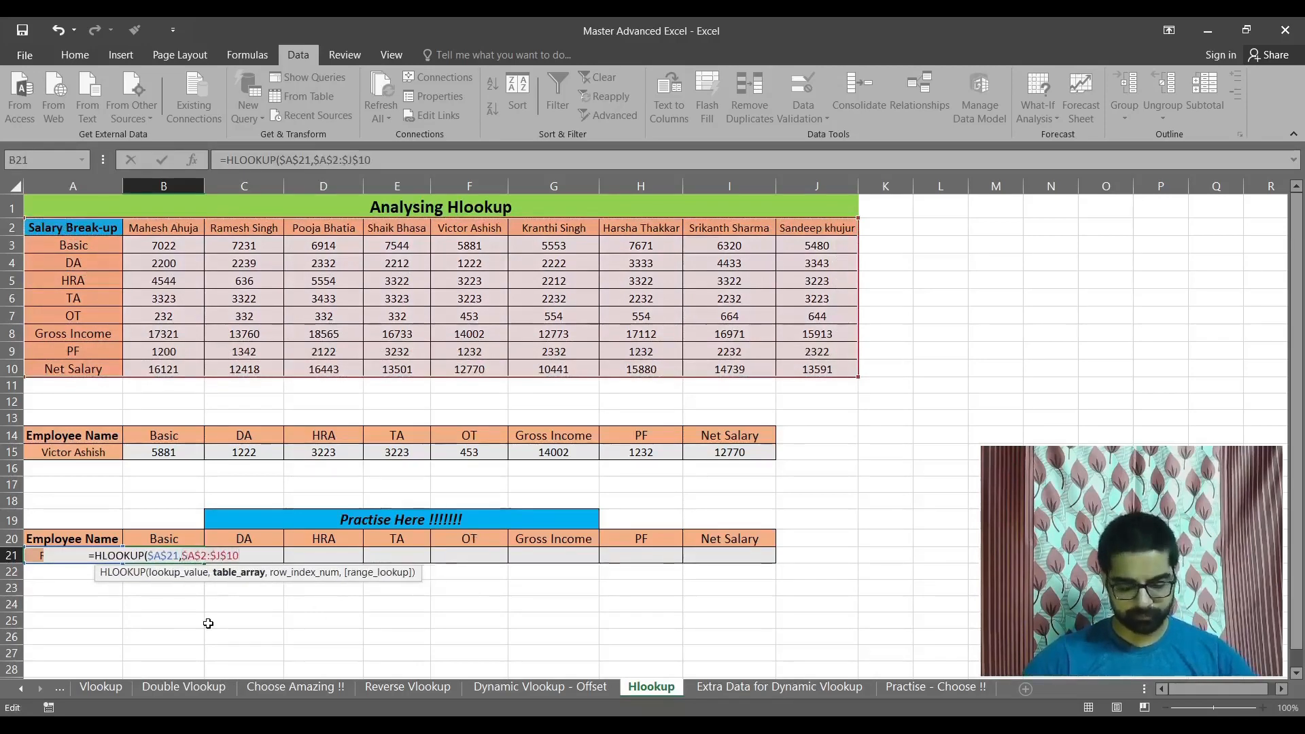
text(,)
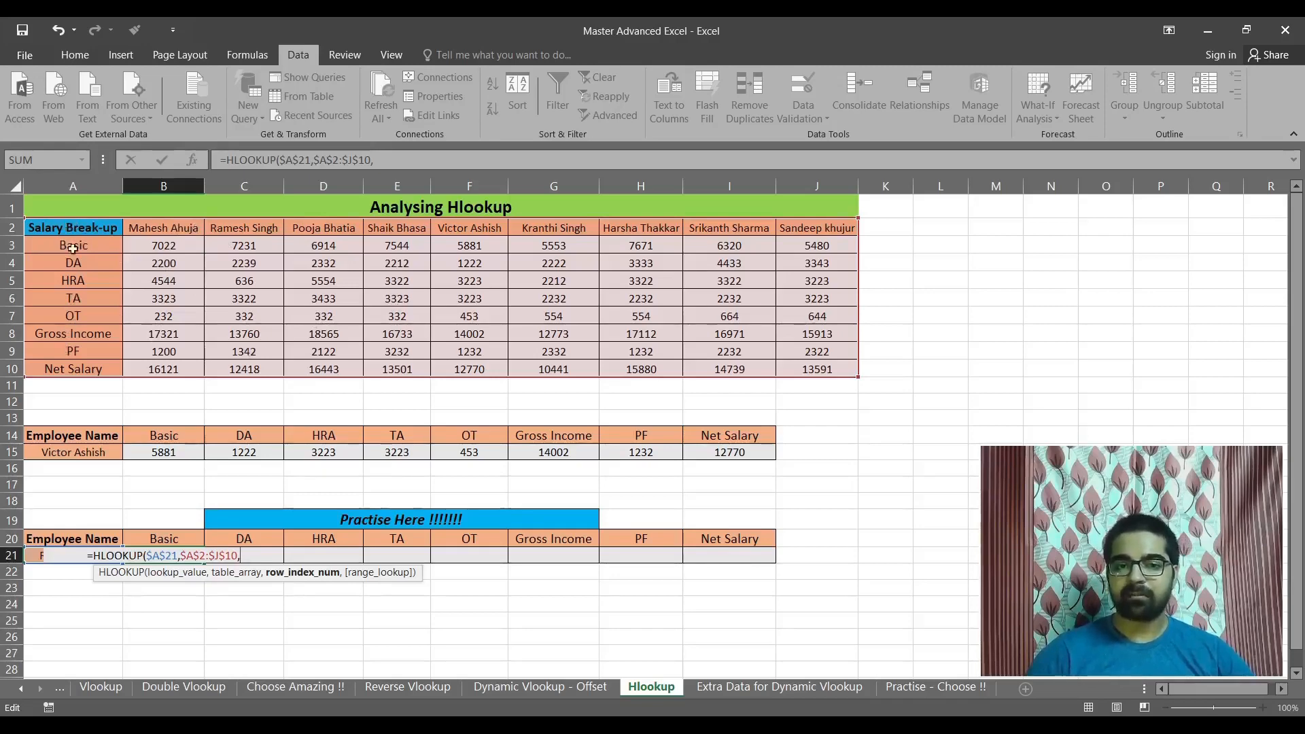
text(2,0))
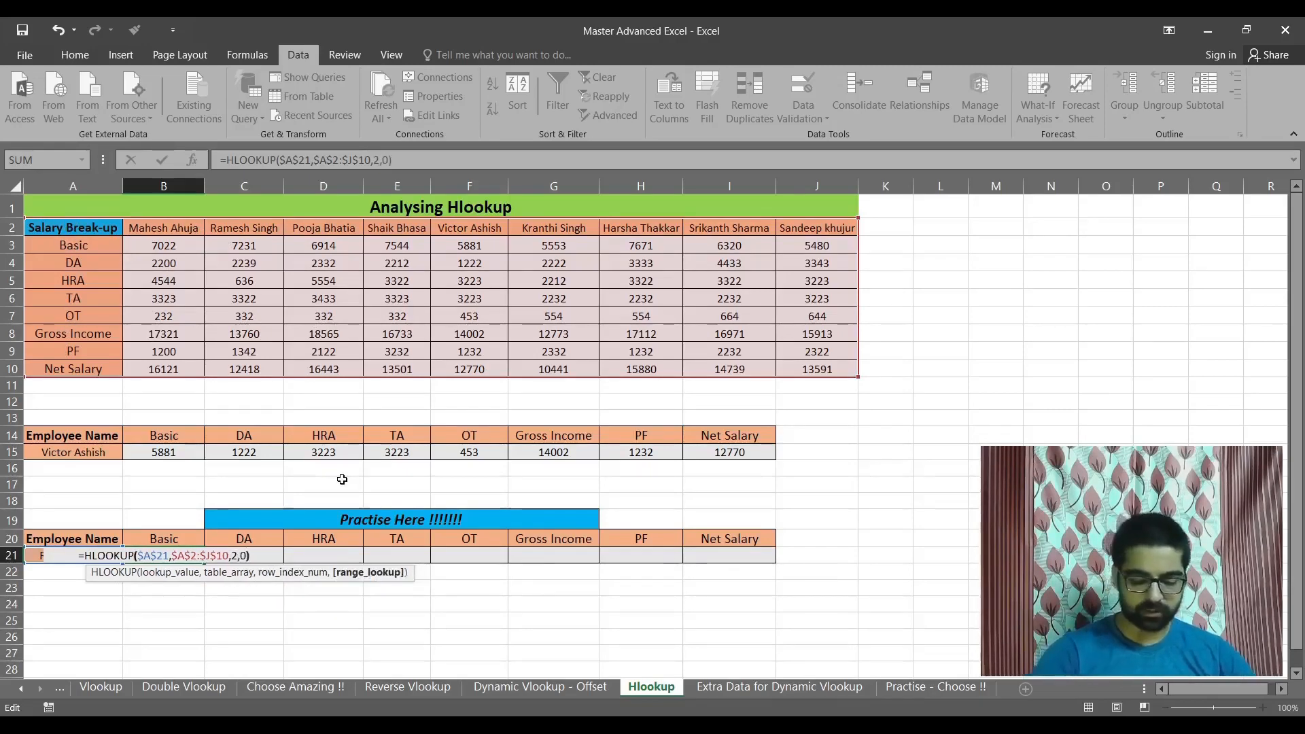
key(Return)
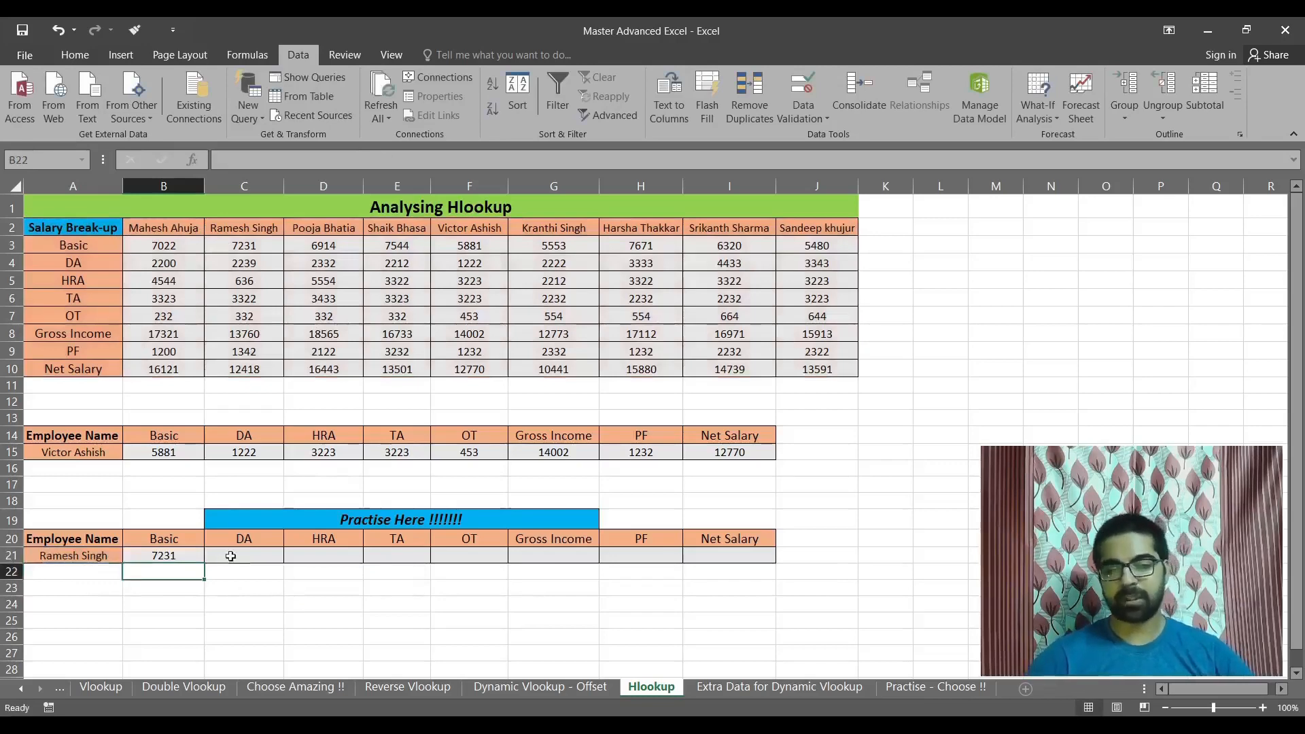
- Try to fill the B21 formula across into the DA column, and undo the fill
click(186, 560)
drag(204, 563, 259, 574)
key(ctrl+z)
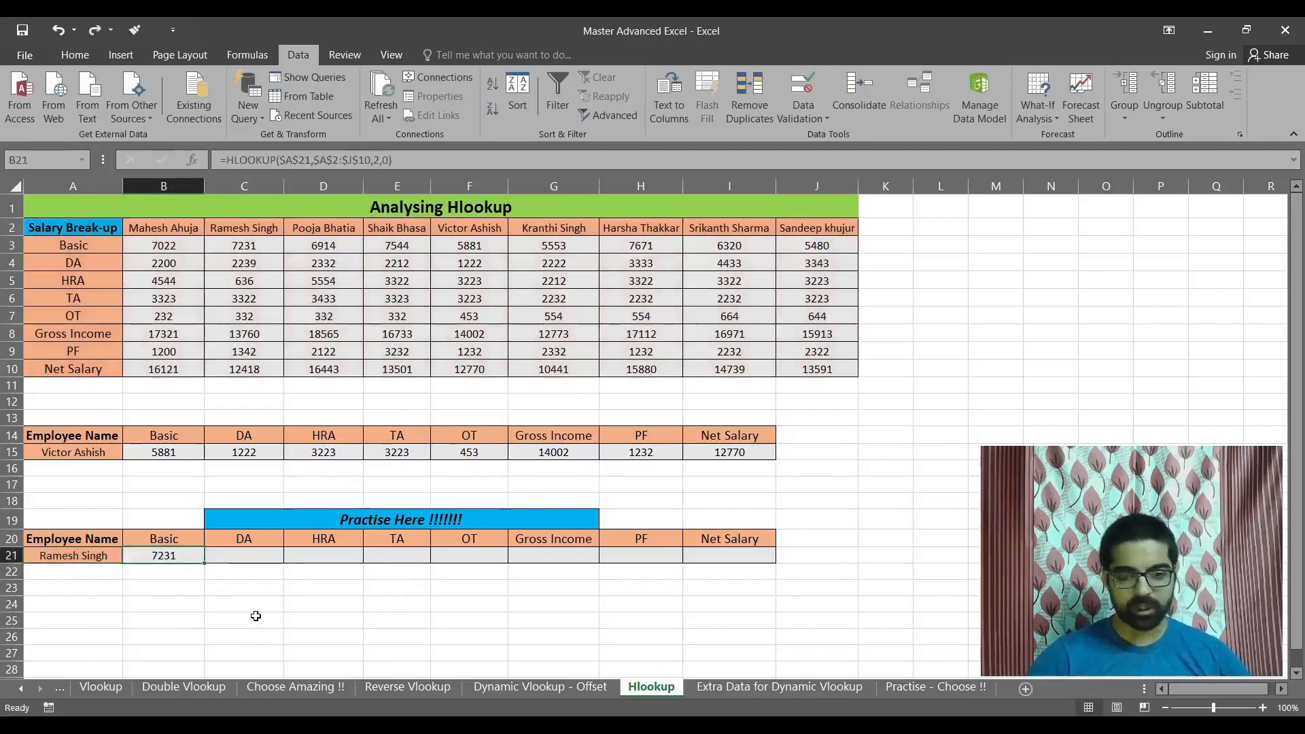
- Replace the row index 2 in the B21 HLOOKUP with the COLUMNS function over range A12:B12
key(F2)
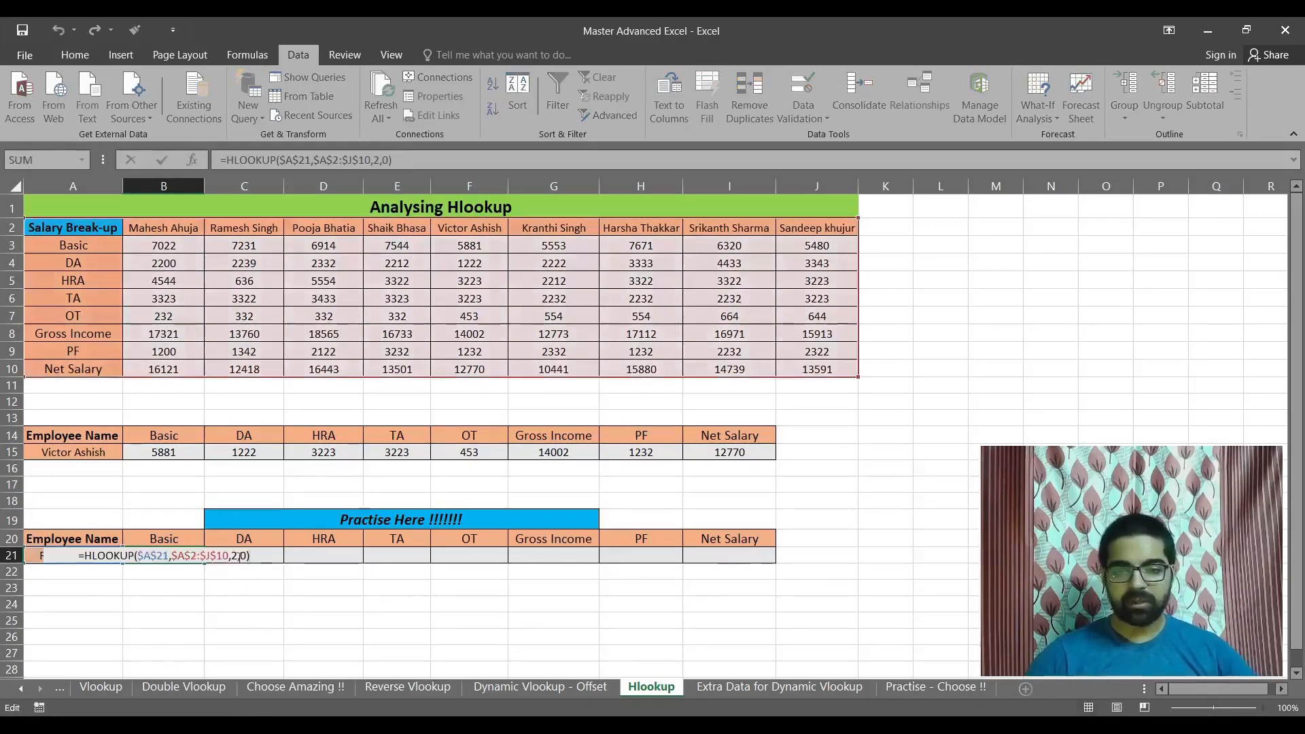
click(238, 555)
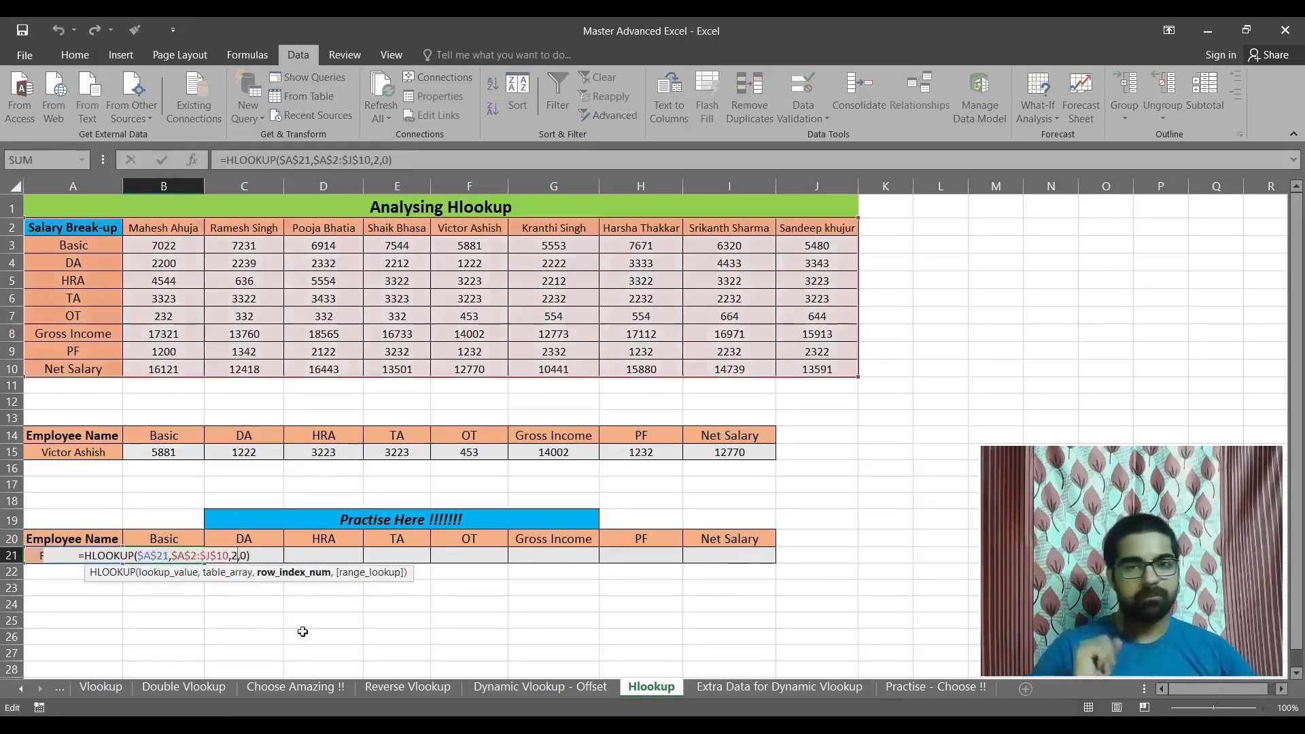
key(BackSpace)
text(colu)
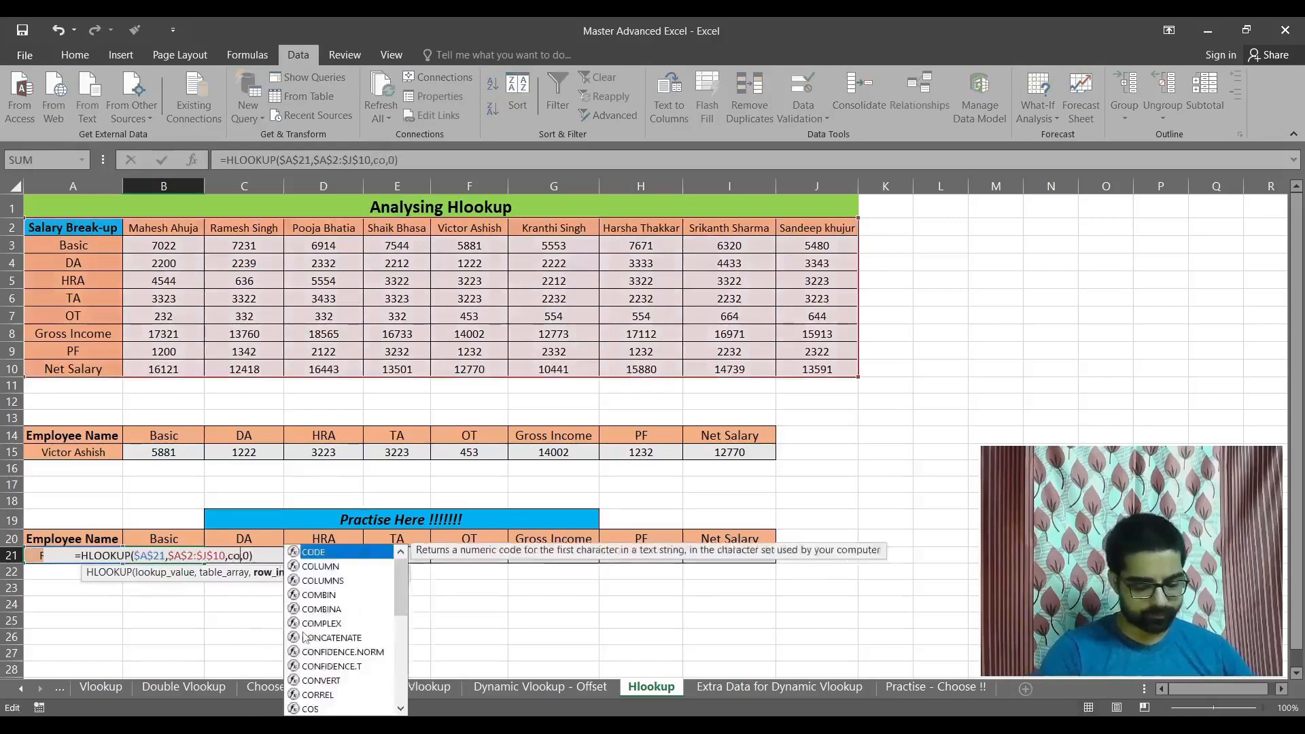
key(Down)
key(Tab)
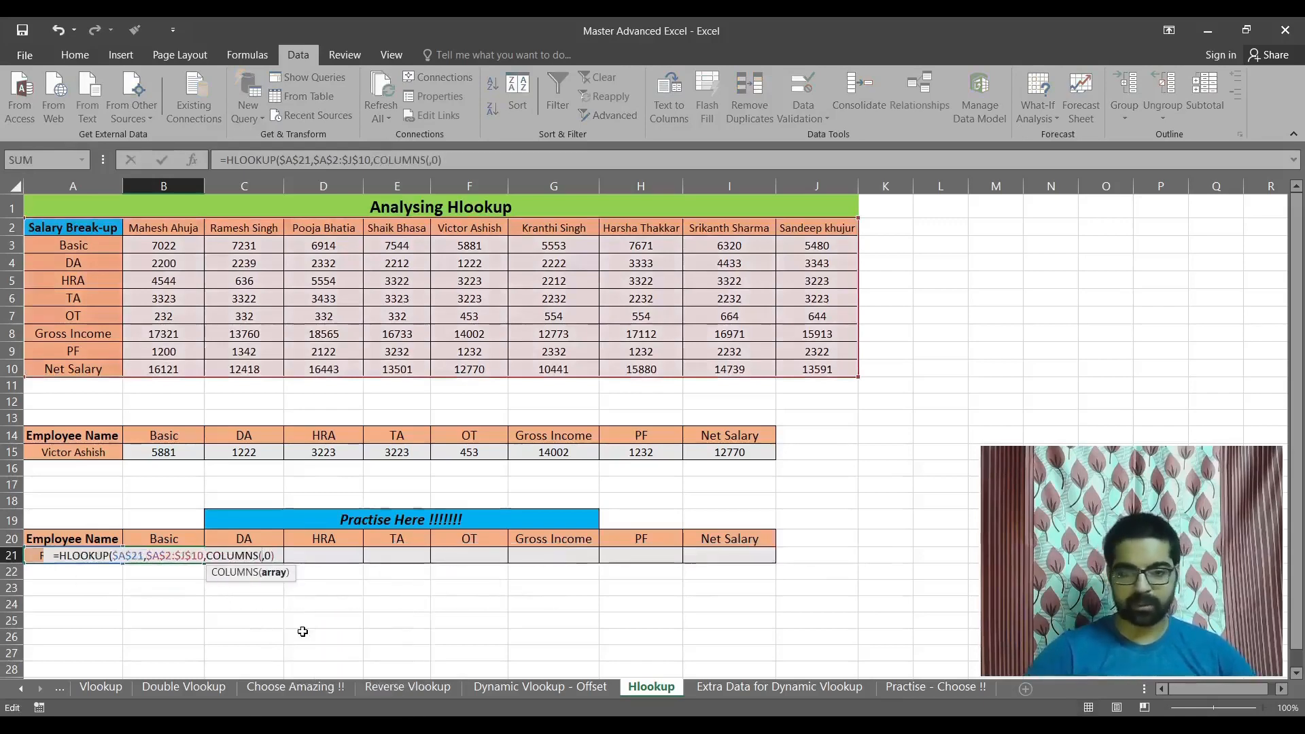
drag(94, 402, 155, 401)
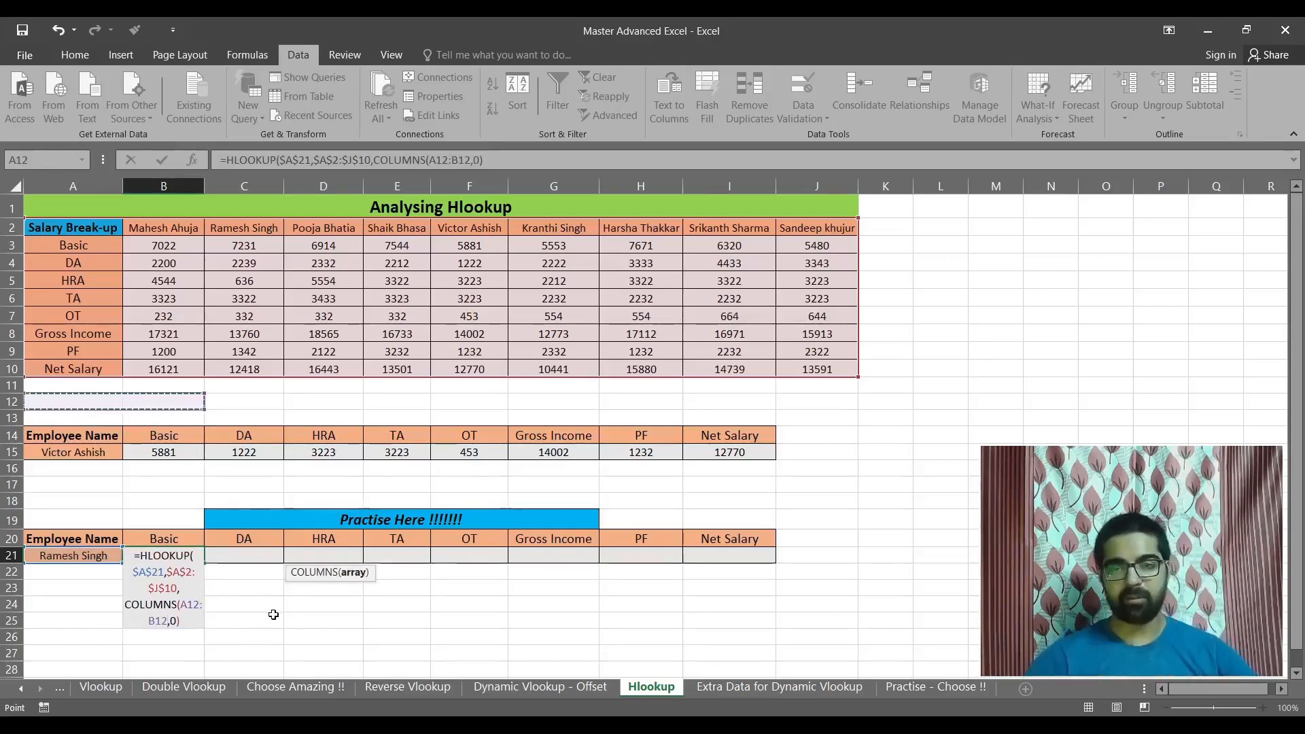
- Make A12 absolute as $A$12 in the B21 formula's COLUMNS range, close the COLUMNS function after B12, and enter the formula
click(438, 159)
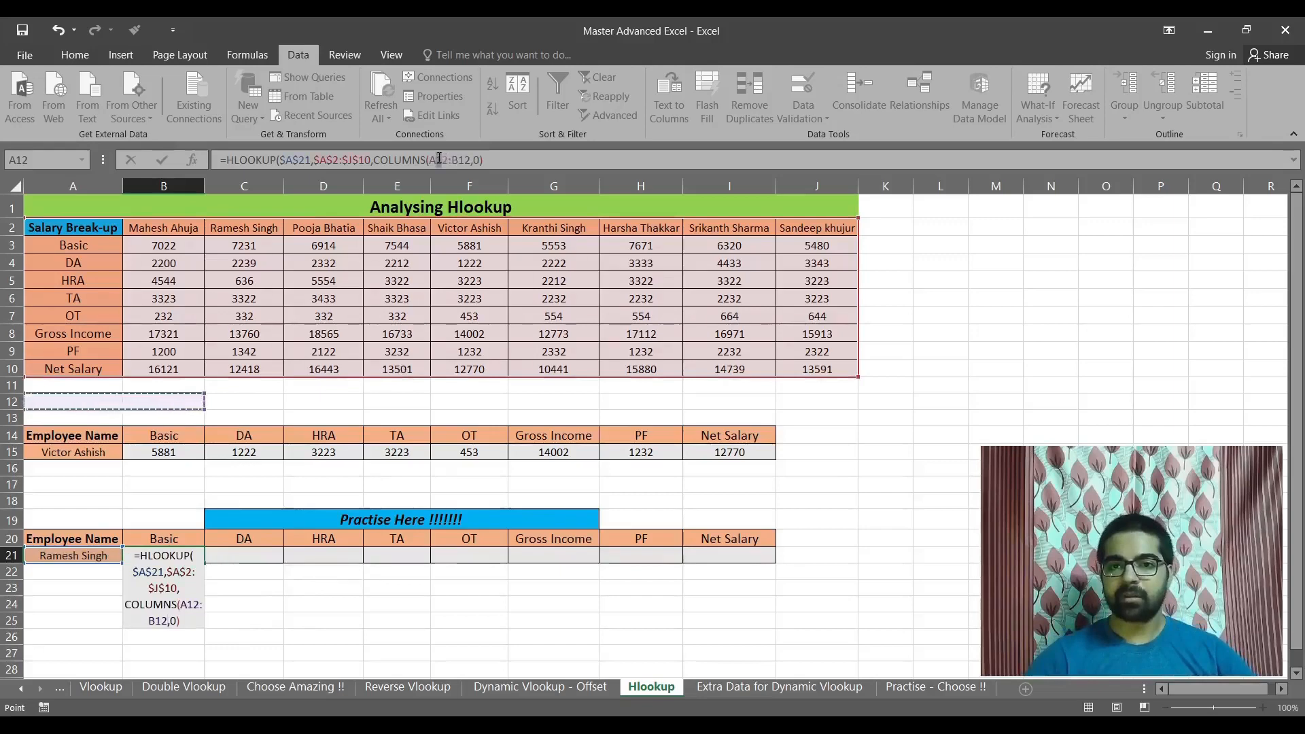
click(438, 159)
drag(447, 159, 449, 159)
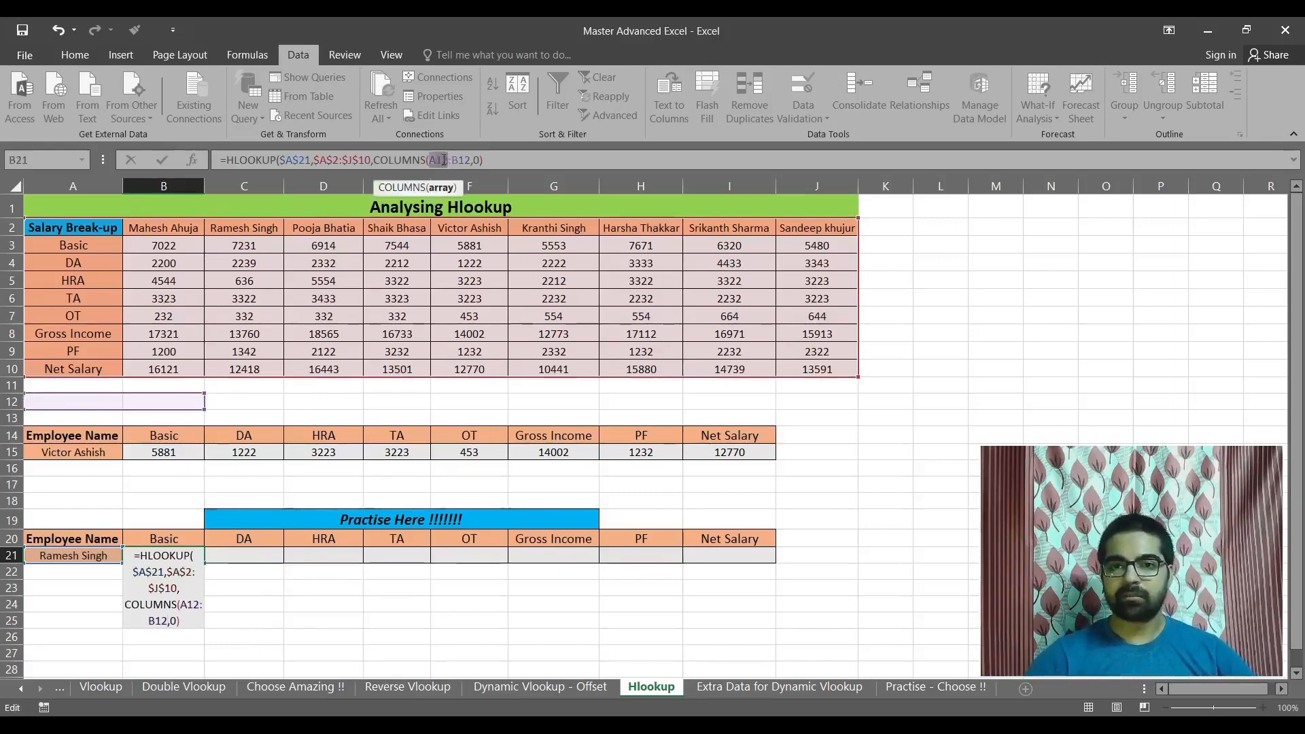
key(F4)
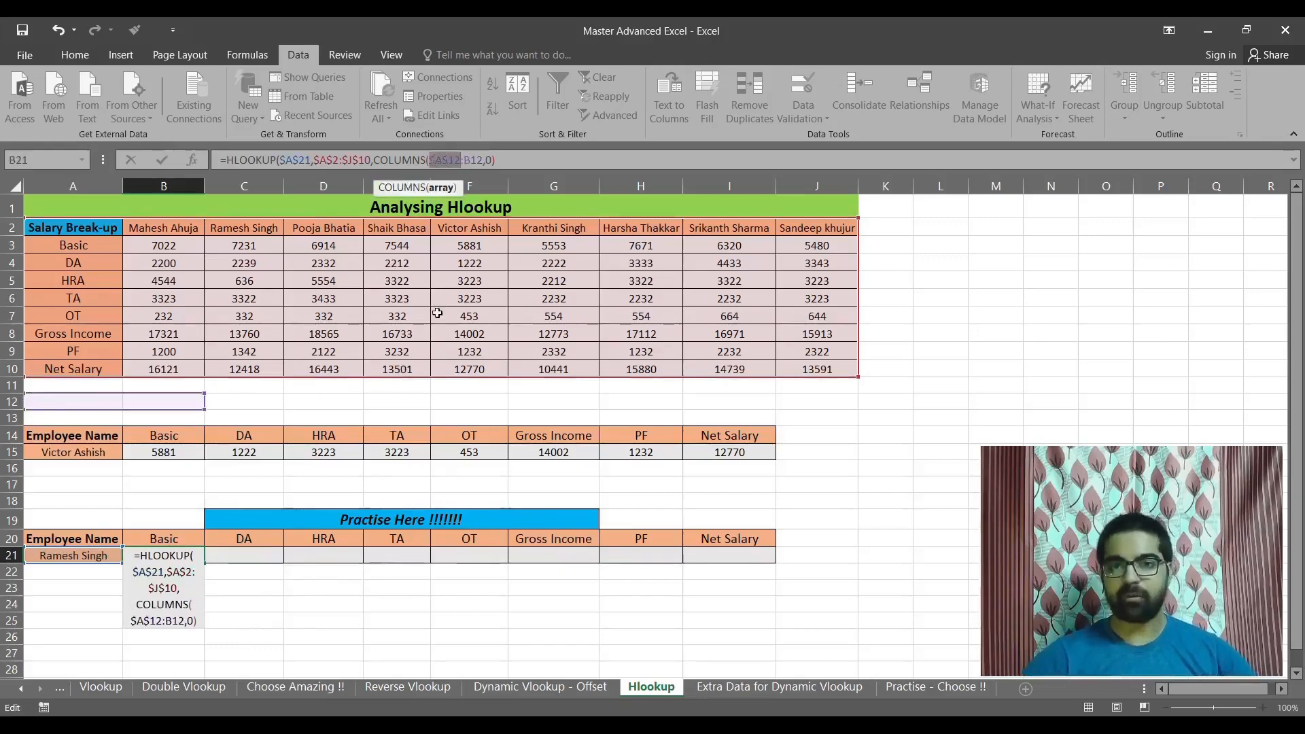
key(Right)
key(Right)
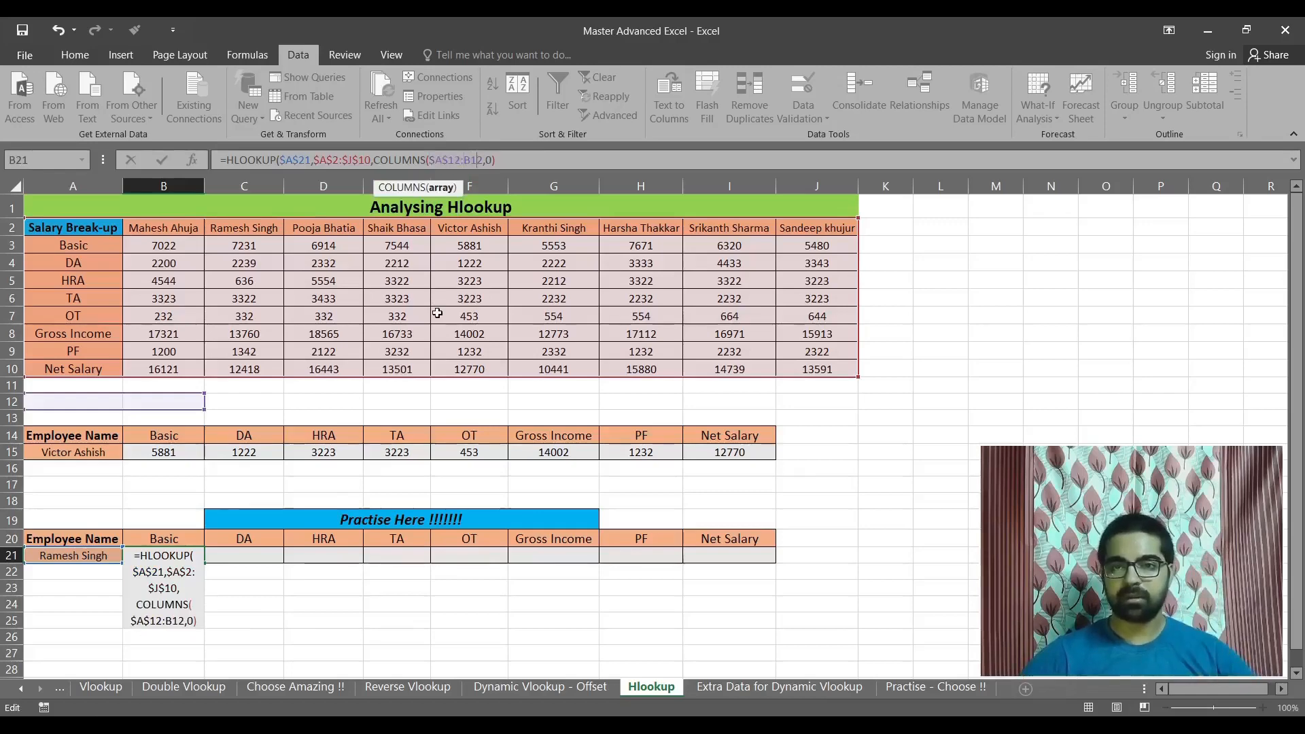
text())
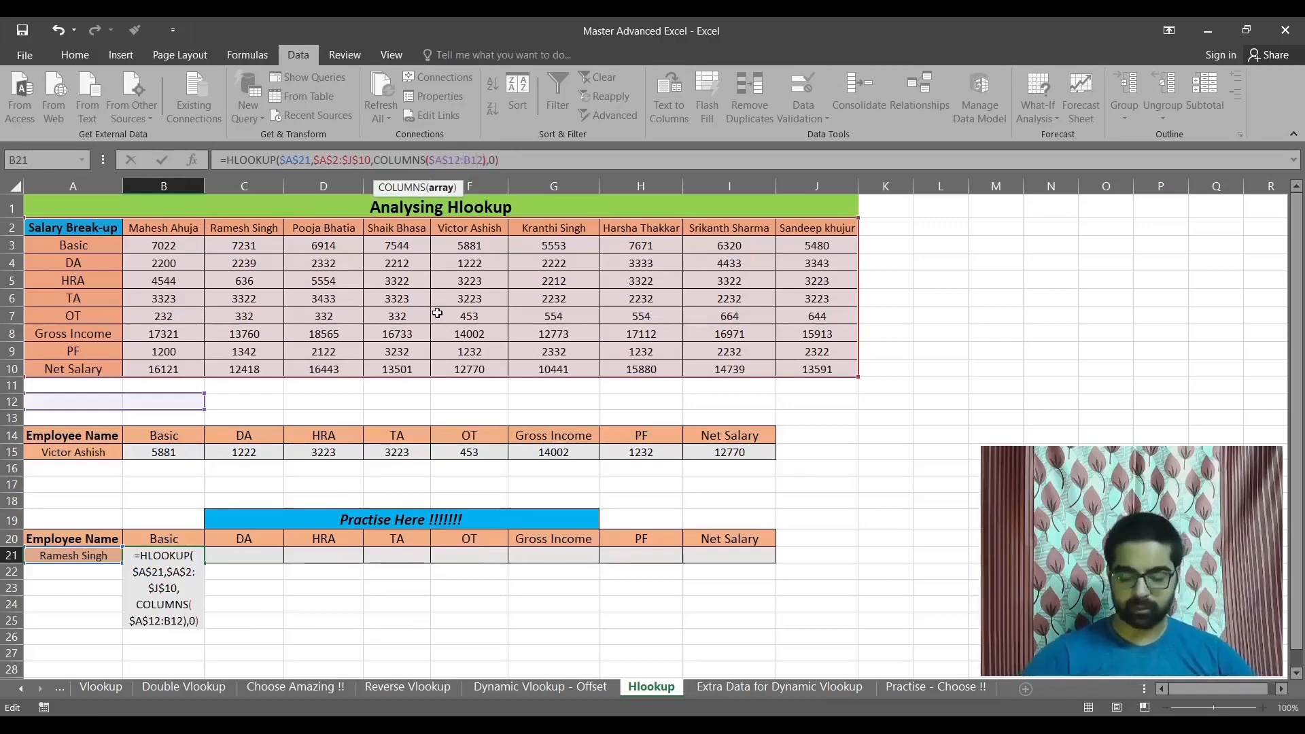
key(Right)
key(Right)
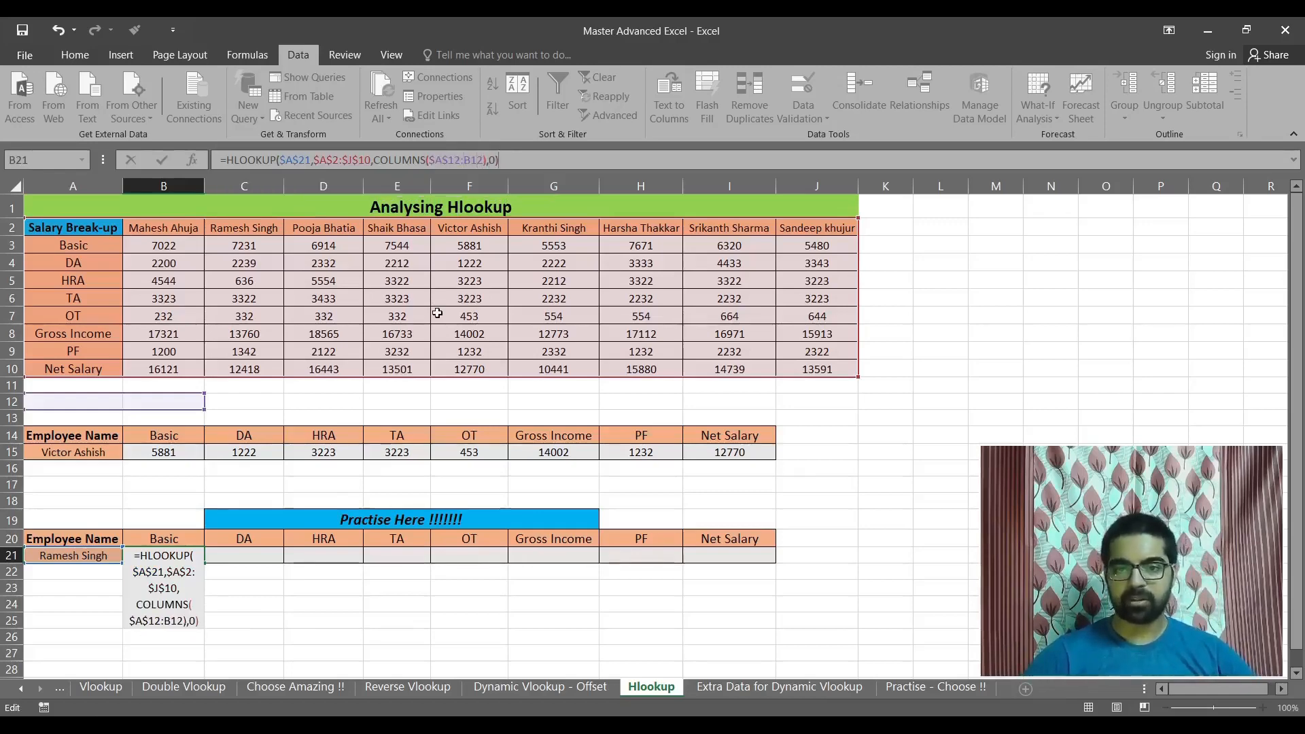
key(Return)
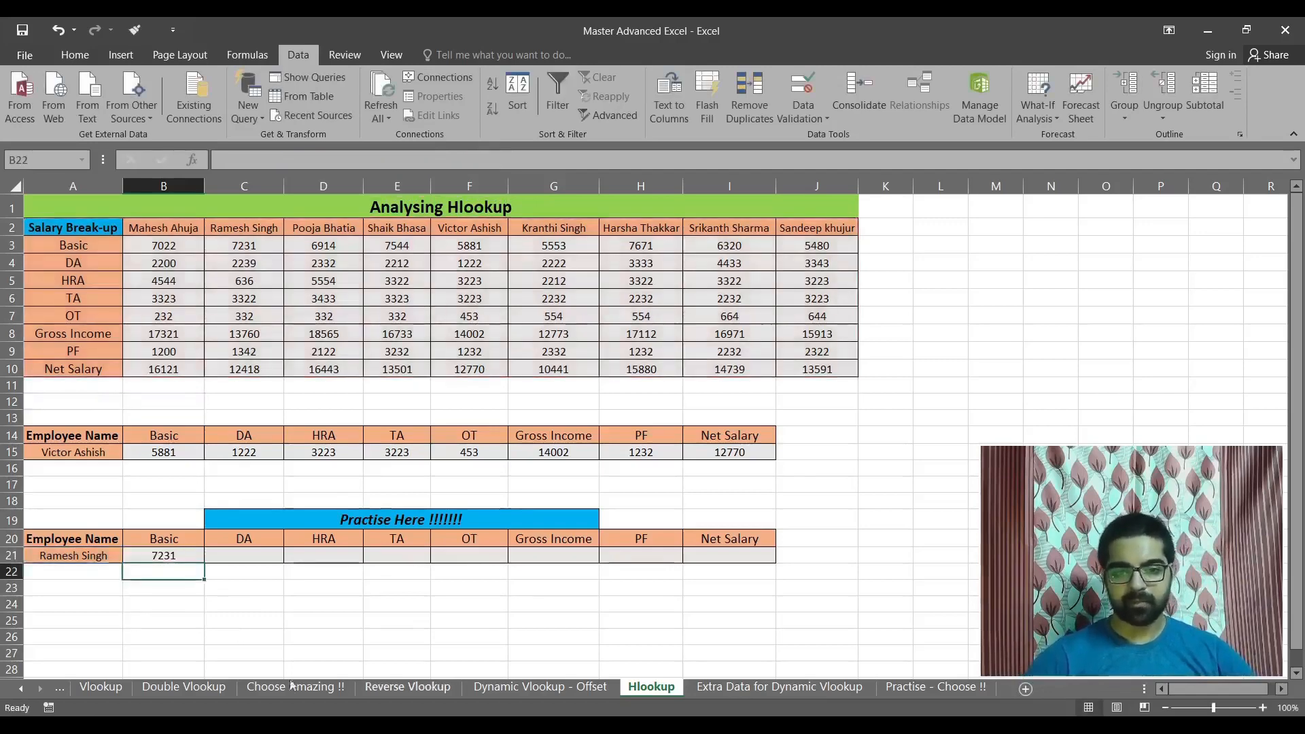
- Fill the B21 HLOOKUP formula across through I21 and compare the row with the employee's source data in column C
click(167, 556)
drag(204, 563, 755, 570)
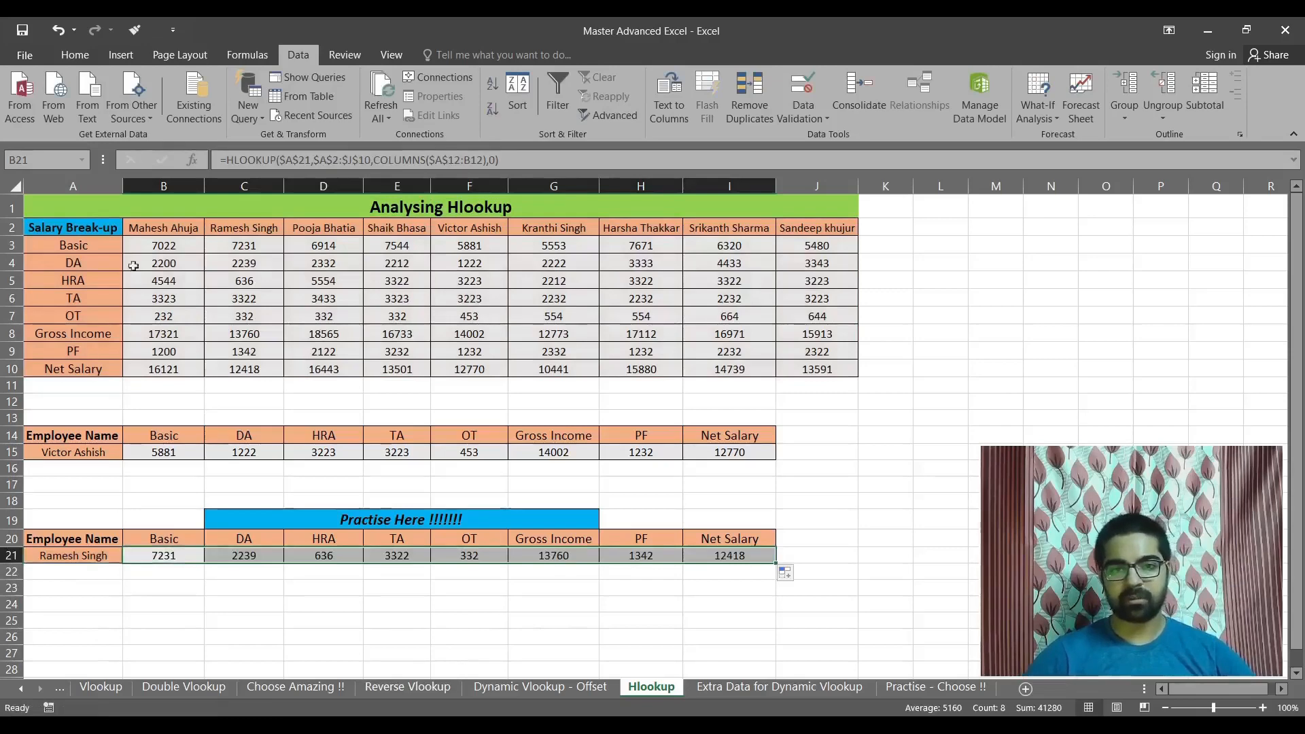
click(279, 232)
key(ctrl+space)
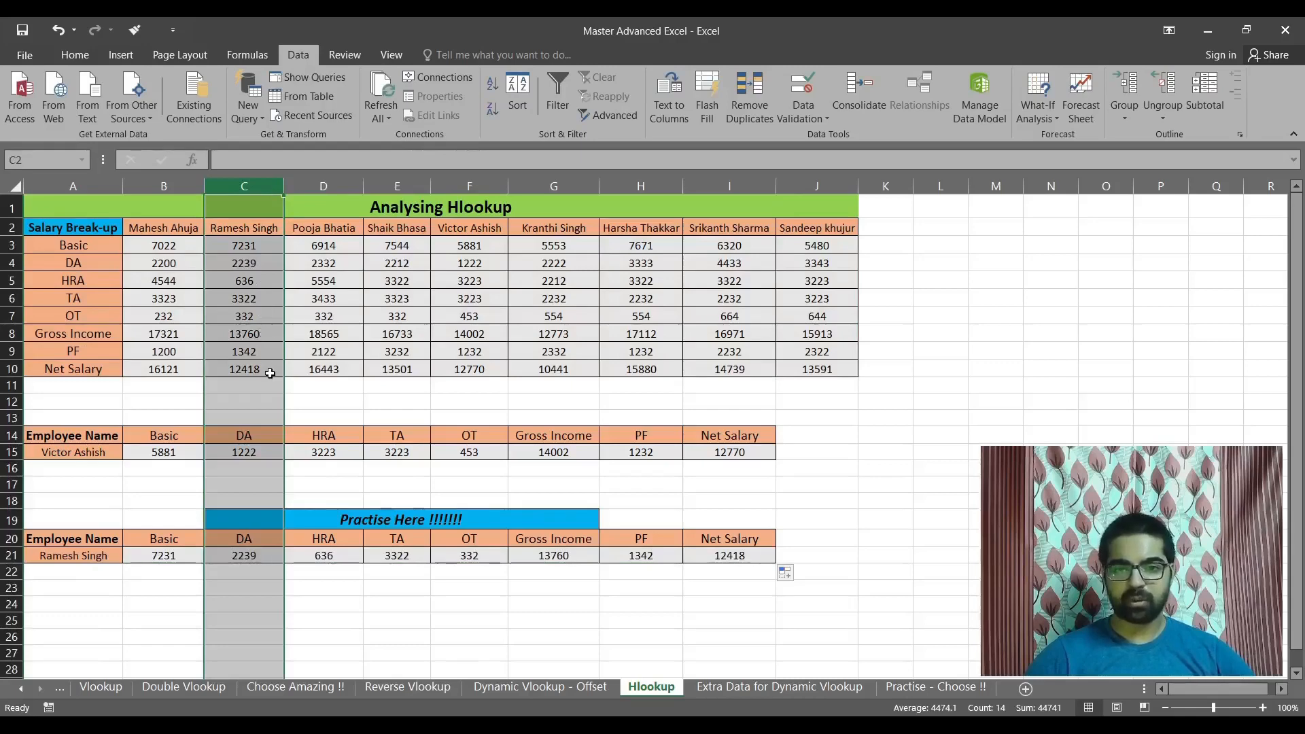
- Test the lookup by choosing several different employees from the A21 drop-down, ending with the employee named in H2
click(99, 556)
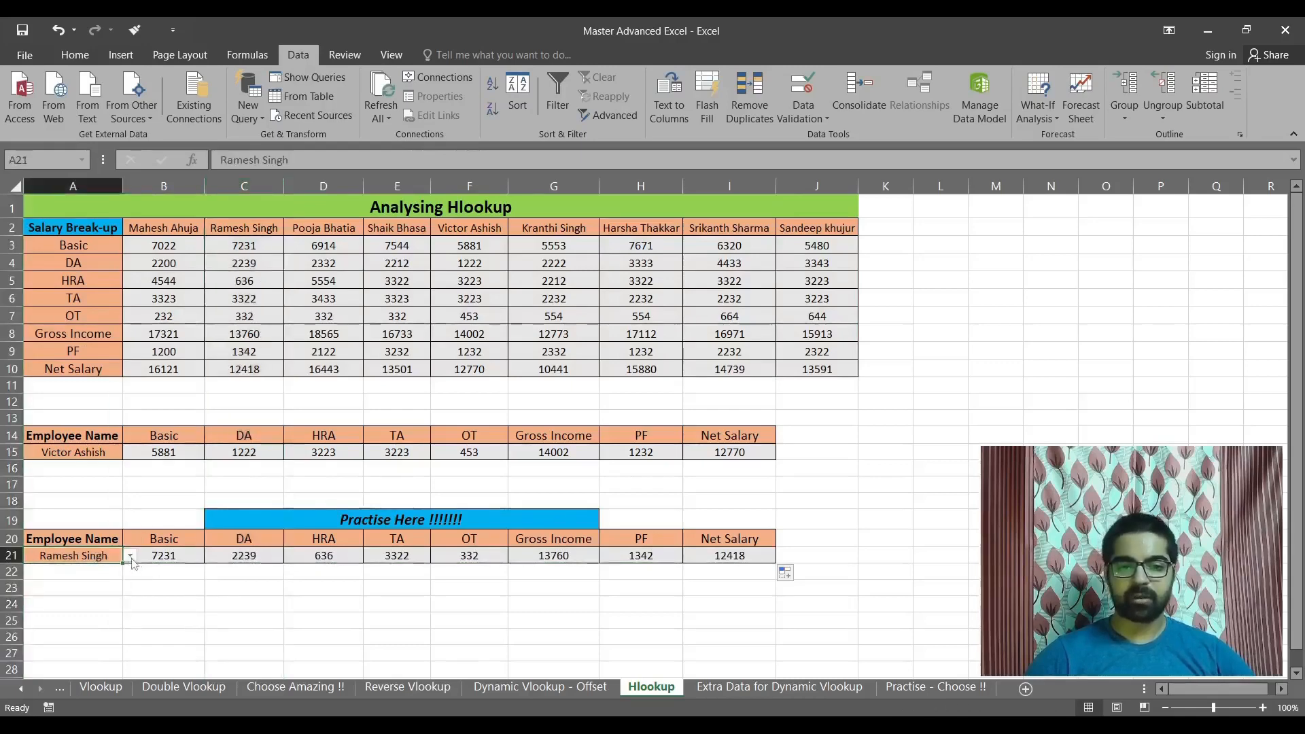
click(129, 556)
click(70, 616)
click(129, 555)
click(51, 593)
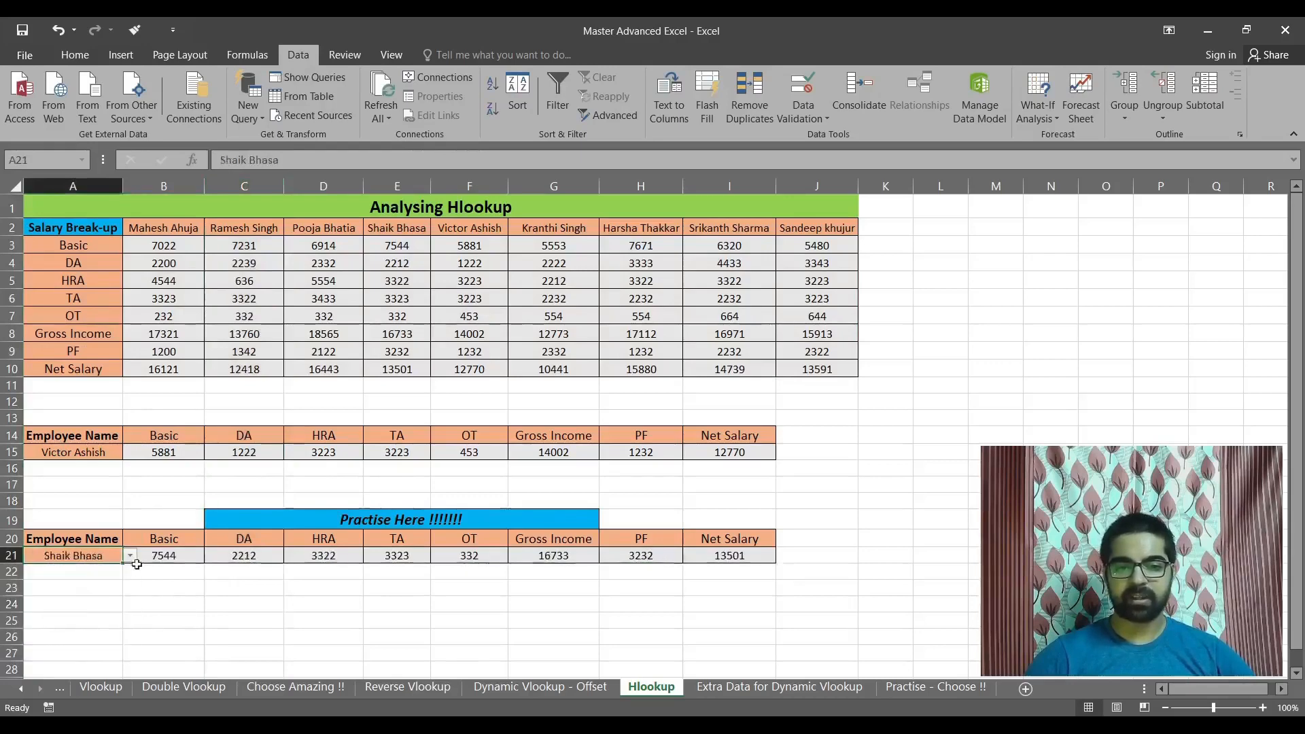
click(130, 555)
click(89, 615)
click(130, 555)
click(82, 615)
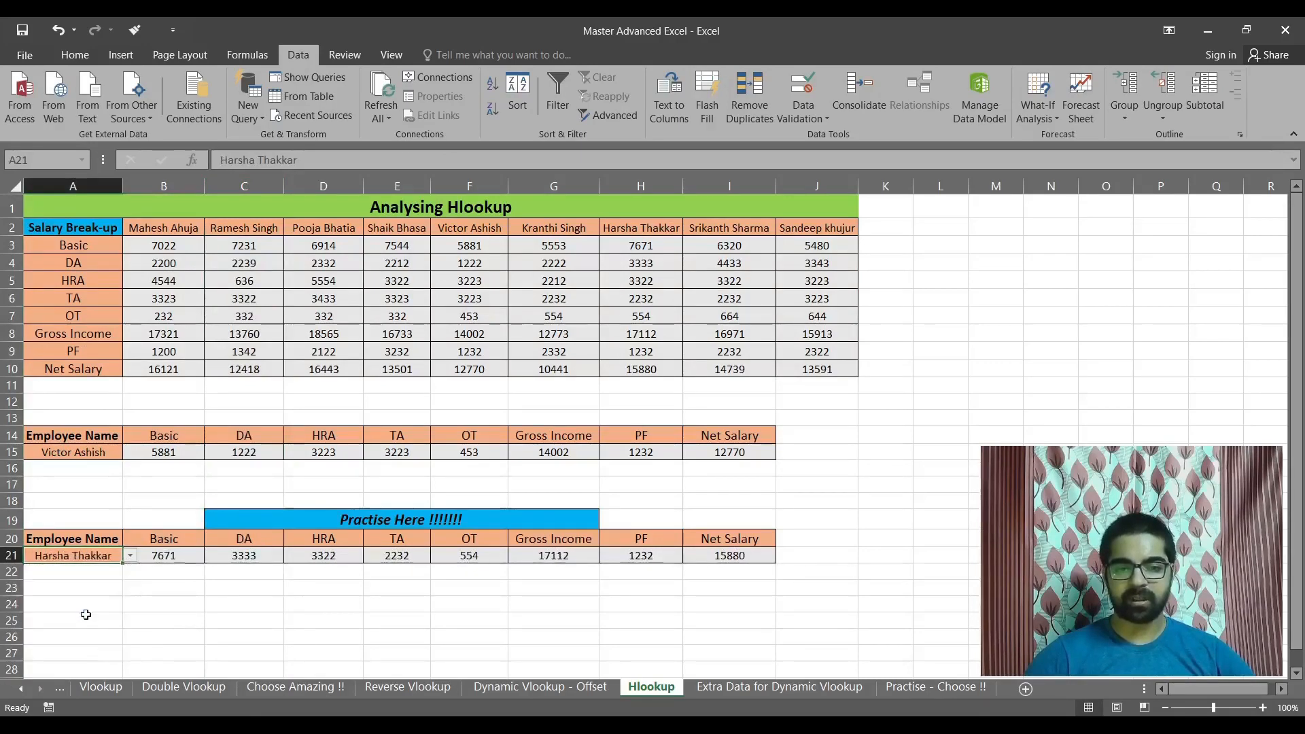